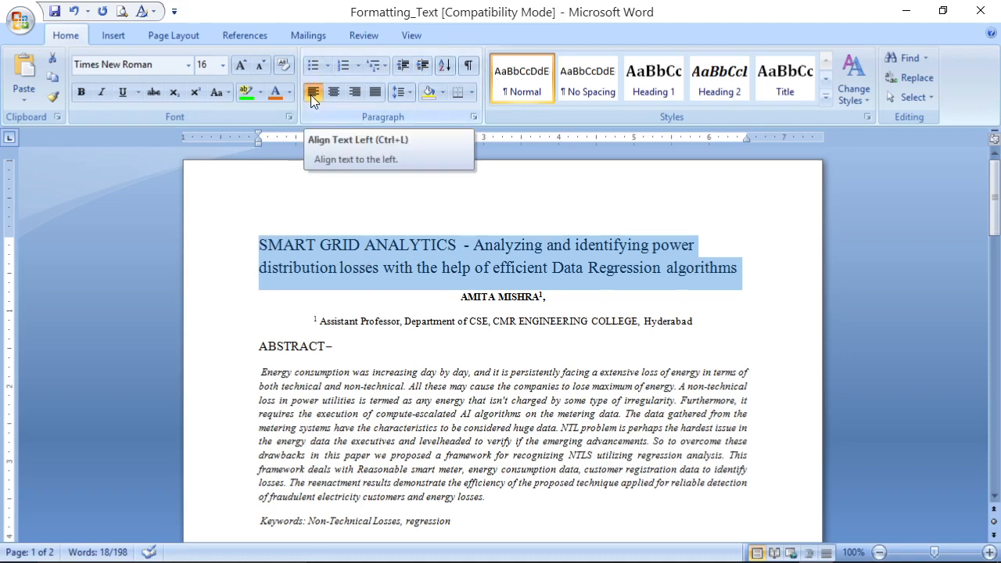
- Apply centred, right and justified alignment in turn to the selected title paragraph, and finish with it centred
left_click(335, 91)
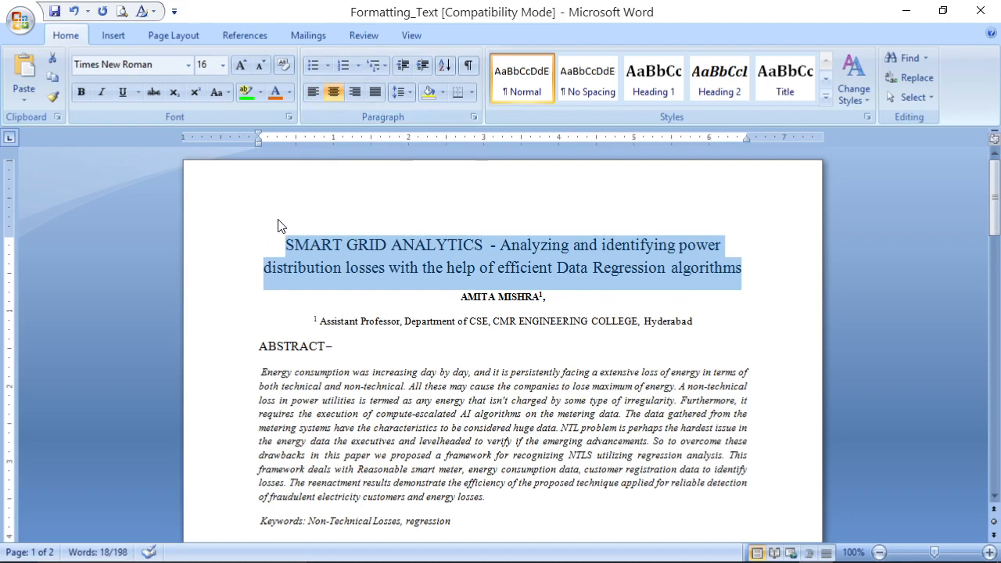
left_click(354, 90)
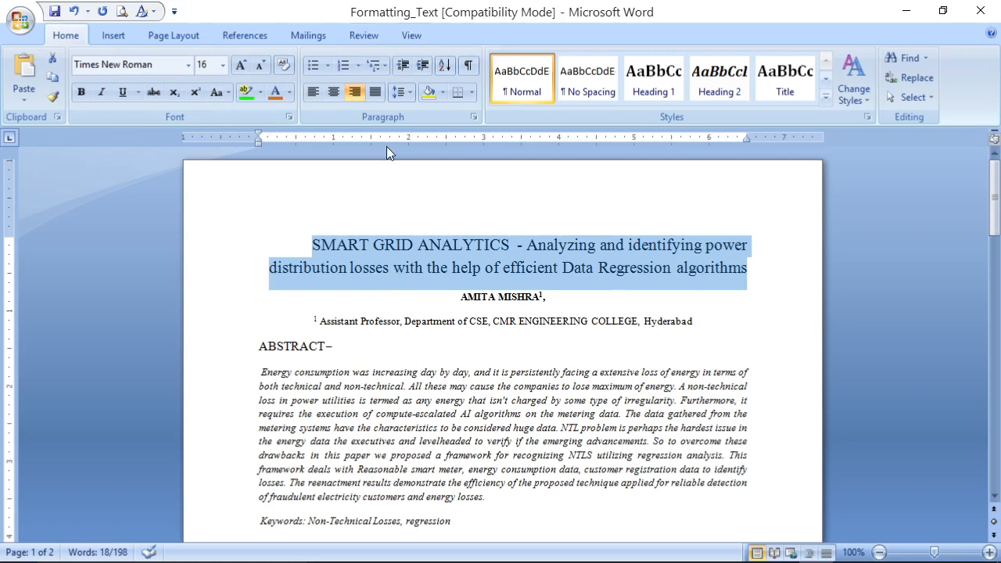
left_click(374, 92)
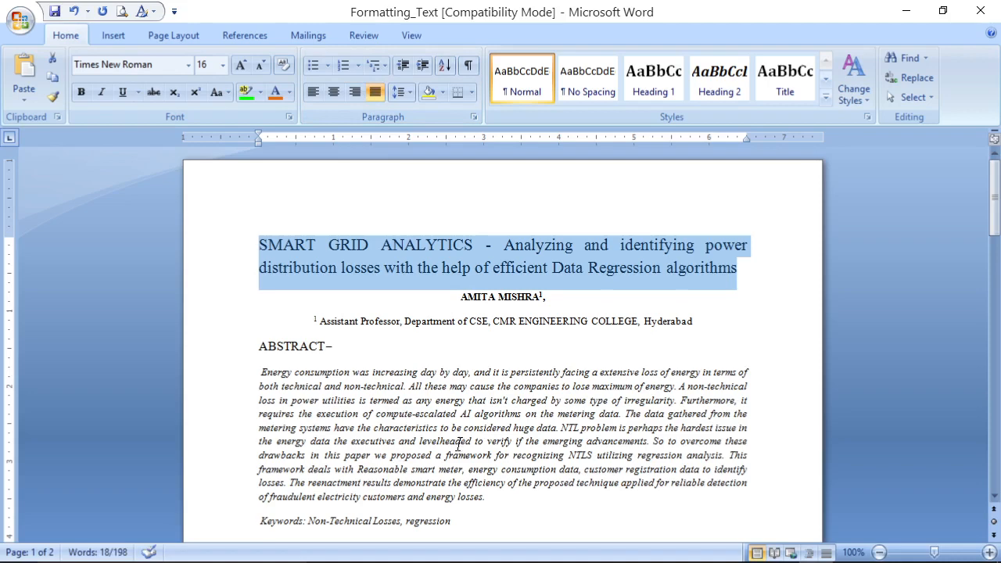
left_click(334, 92)
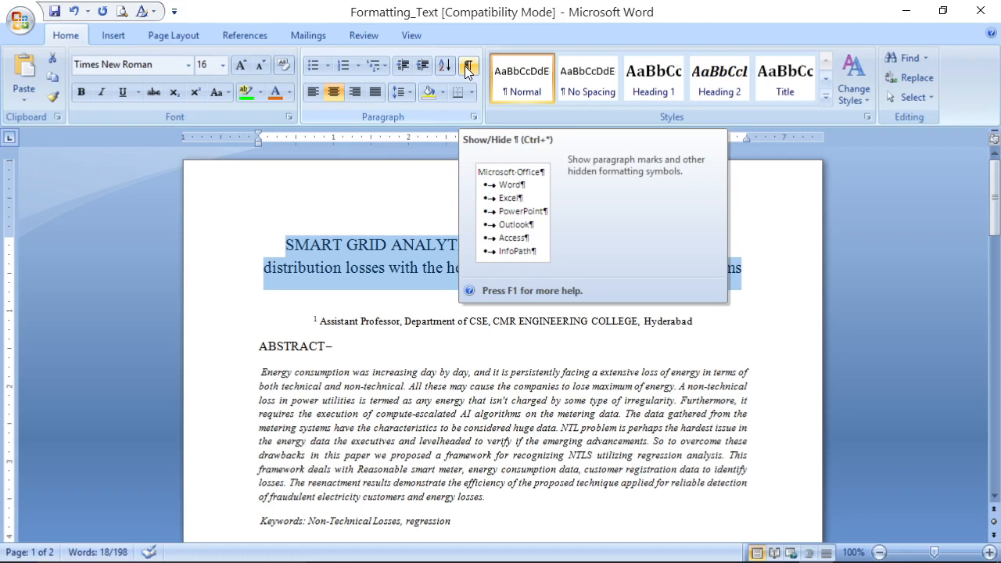
- Show the paragraph marks and hidden formatting symbols in the document, and hide them again
left_click(467, 69)
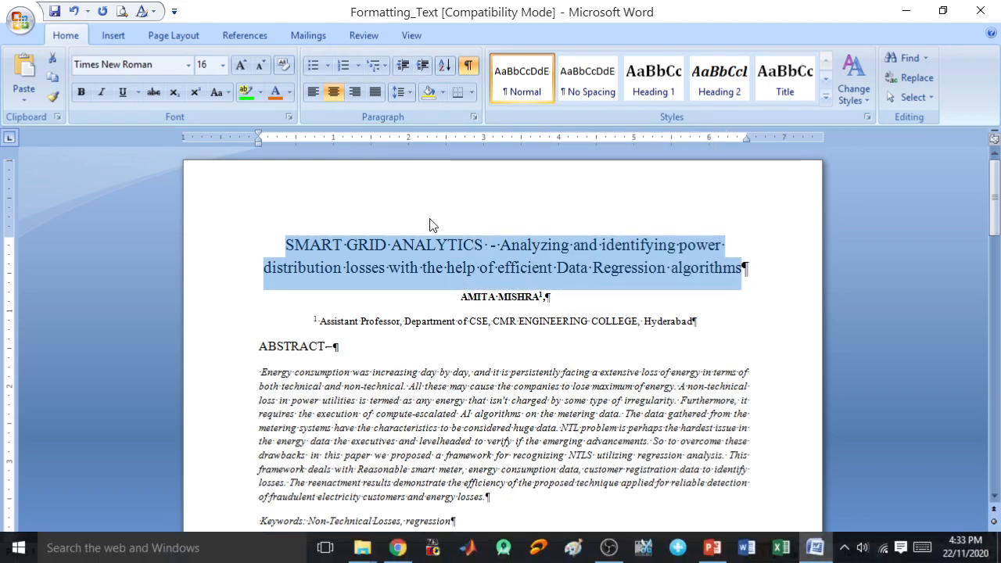
left_click(467, 67)
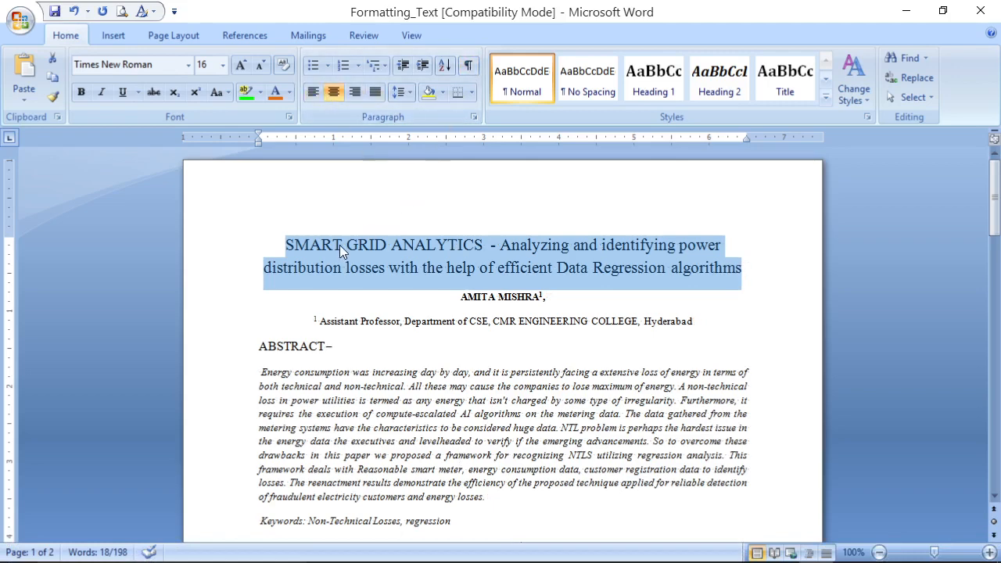
- Try line spacings of 1.0 and 1.5 on the title paragraph, ending with 2.0
left_click(408, 92)
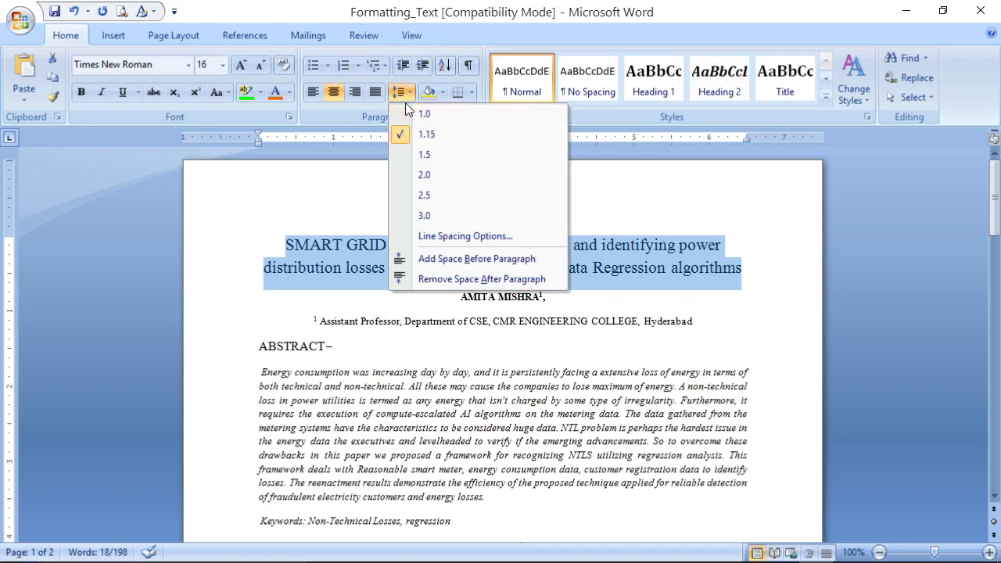
left_click(403, 113)
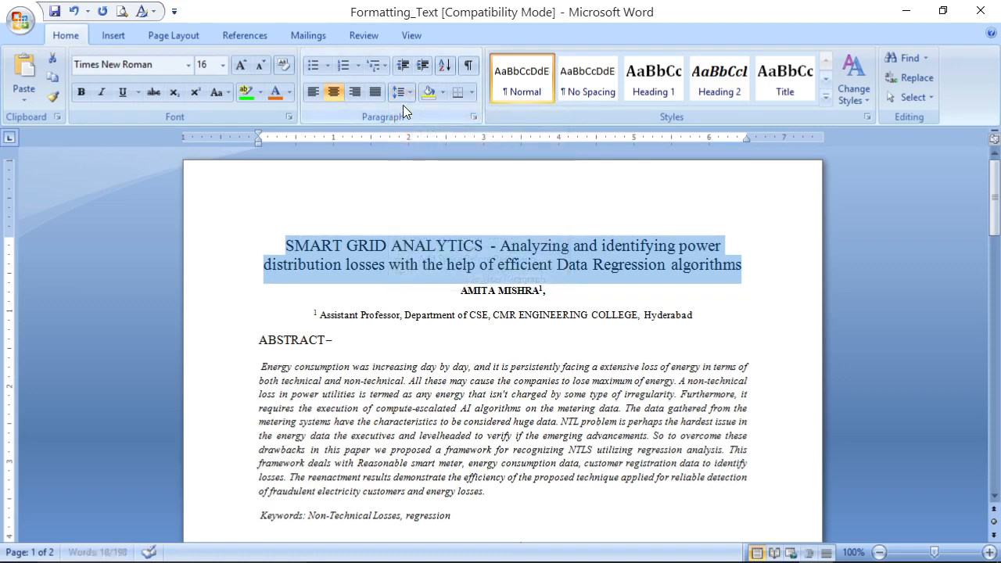
left_click(401, 96)
left_click(410, 153)
left_click(408, 100)
left_click(410, 174)
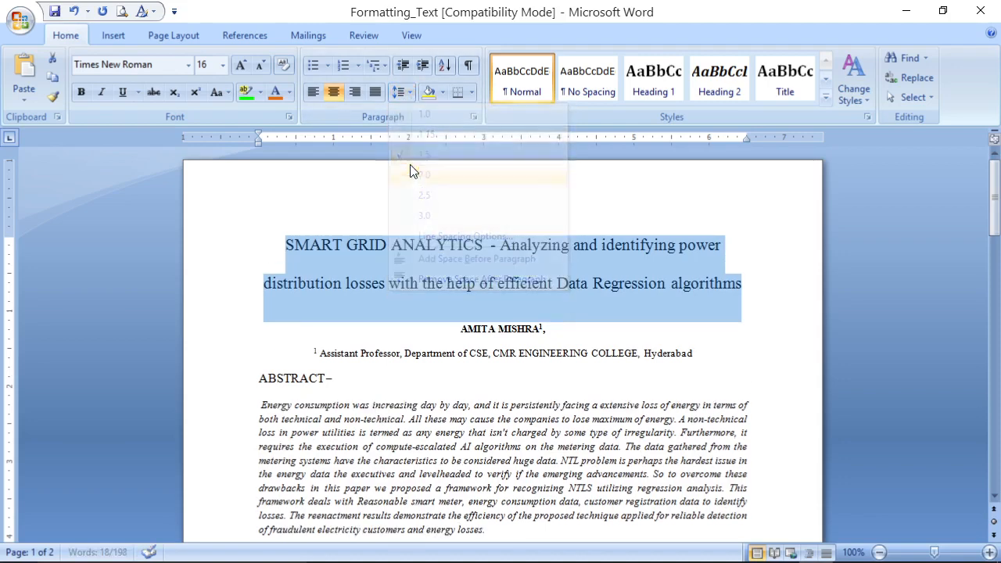
- Add space before the title paragraph, and remove that space again
left_click(397, 92)
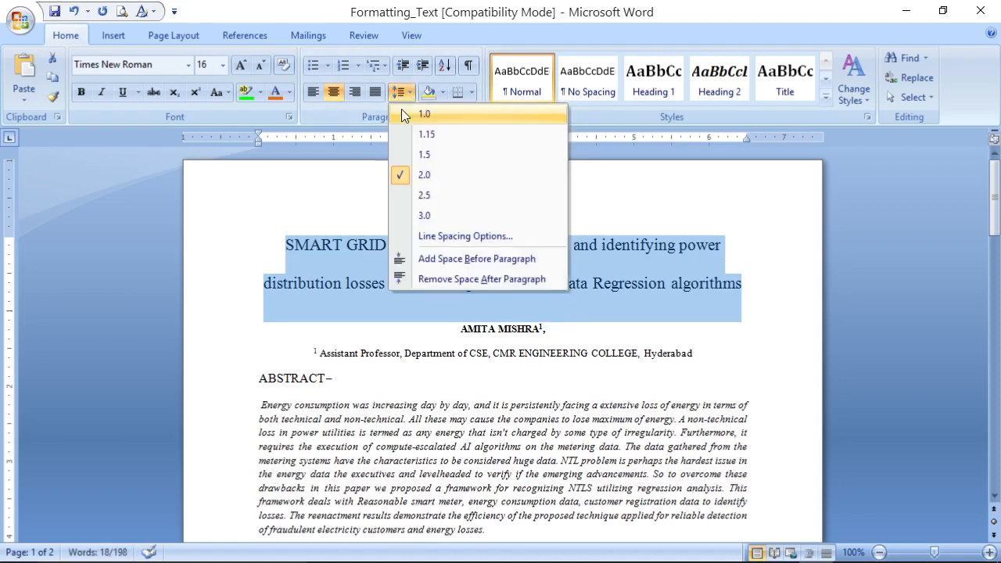
left_click(412, 266)
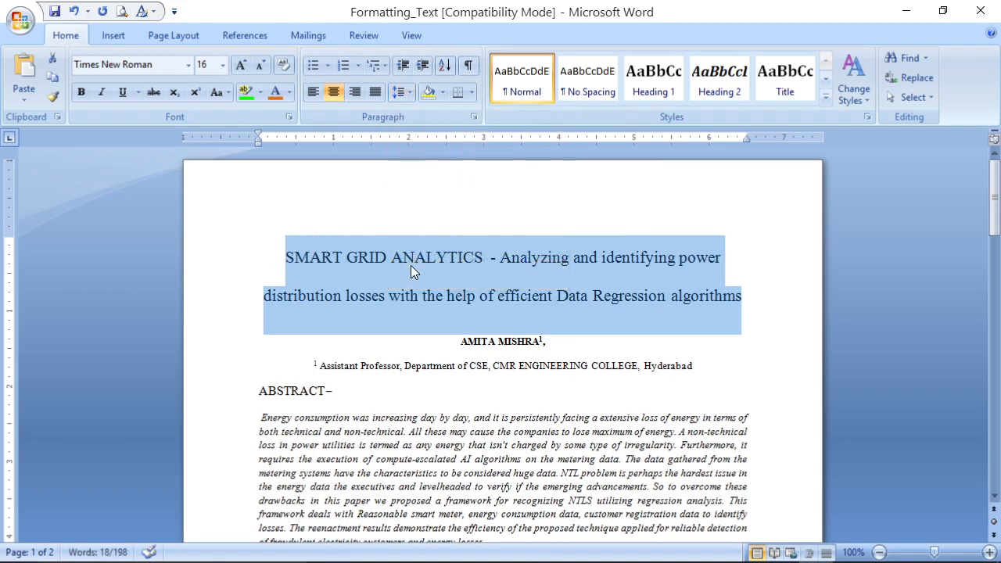
left_click(408, 97)
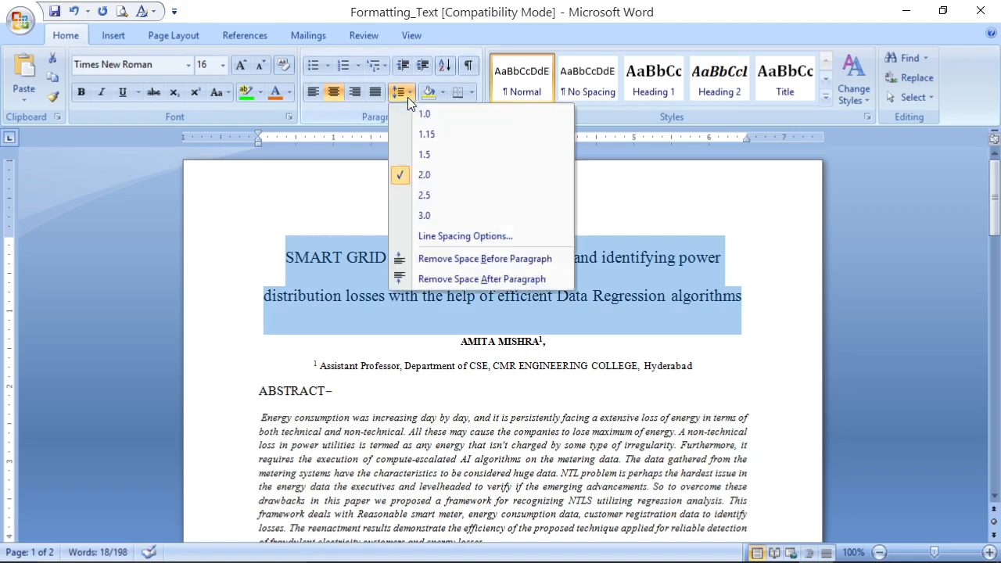
left_click(417, 262)
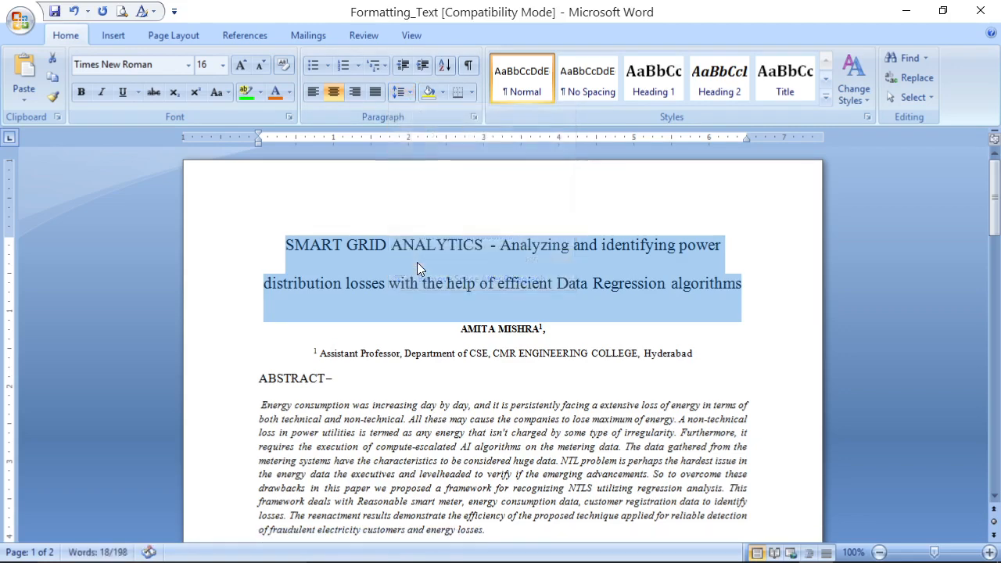
- Remove the space after the title paragraph and set its line spacing to 1.5 after trying 3.0
left_click(401, 96)
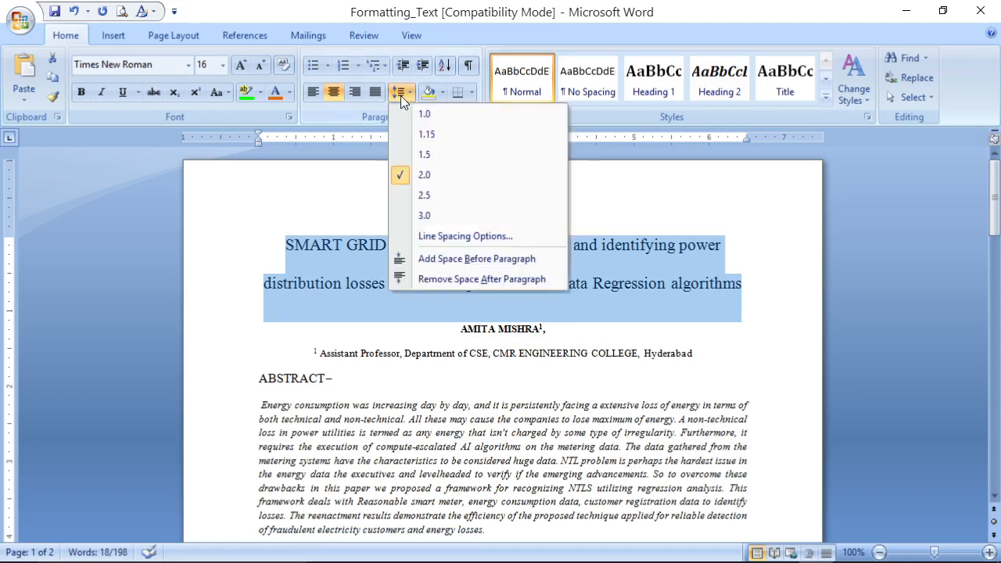
left_click(409, 280)
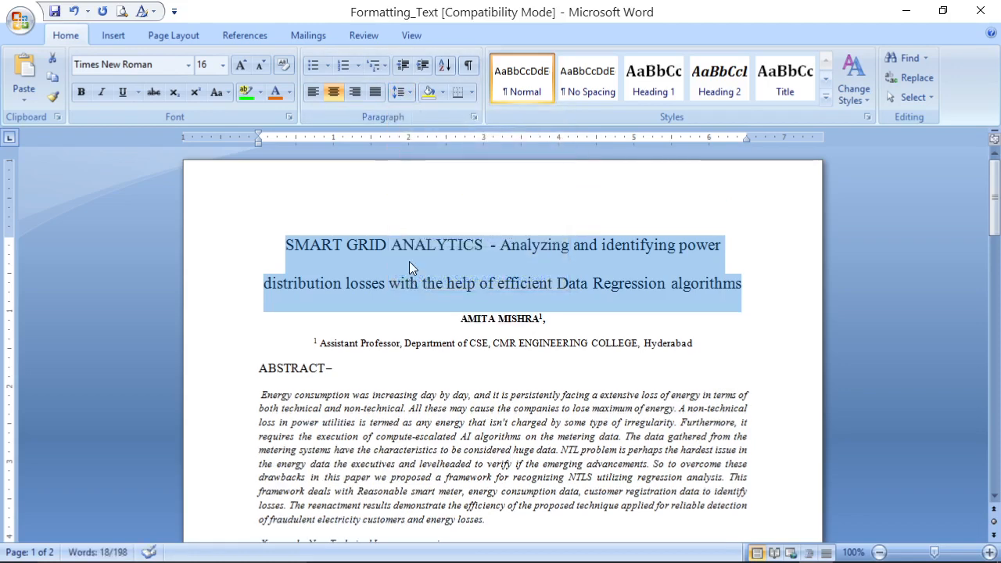
left_click(399, 92)
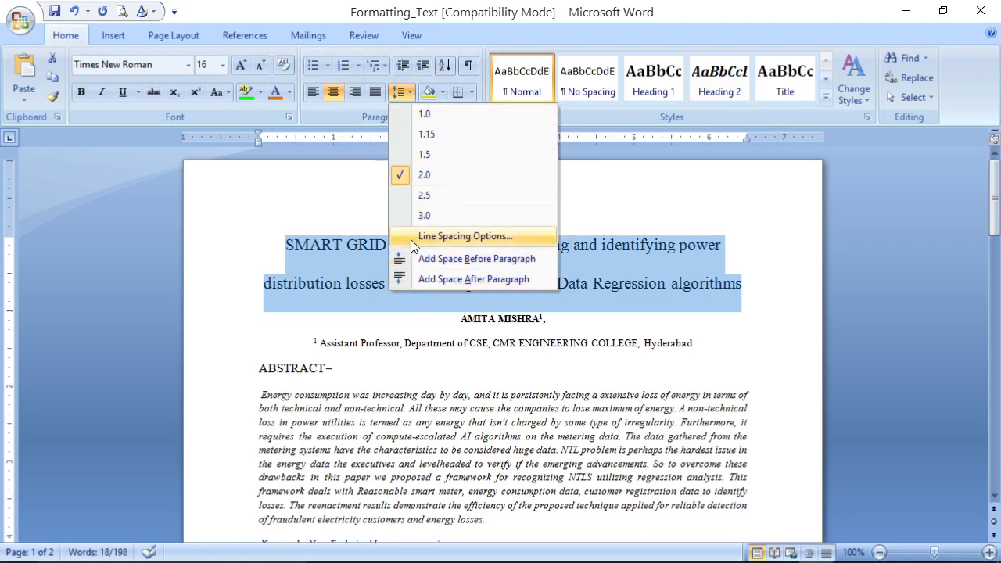
left_click(410, 216)
left_click(401, 92)
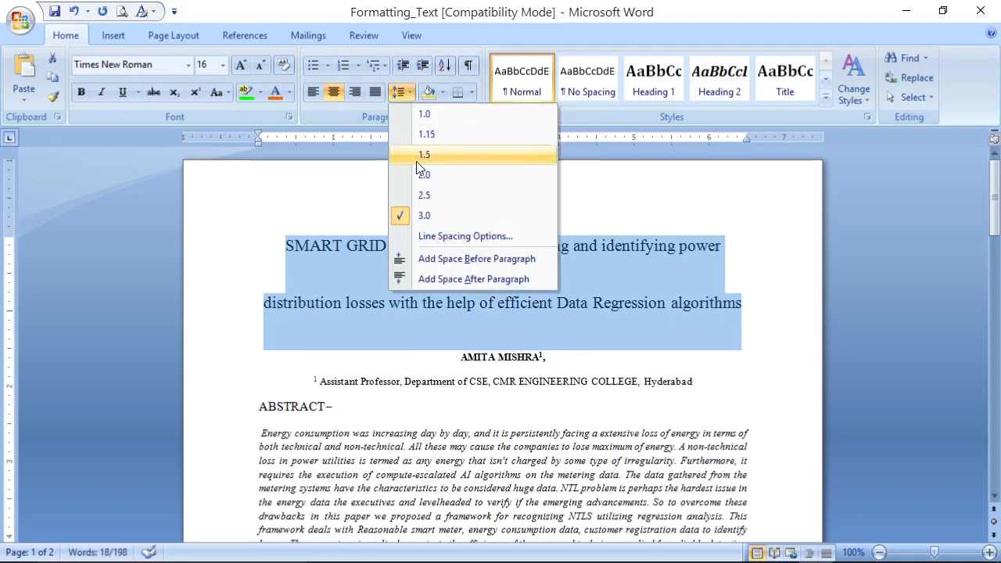
left_click(416, 154)
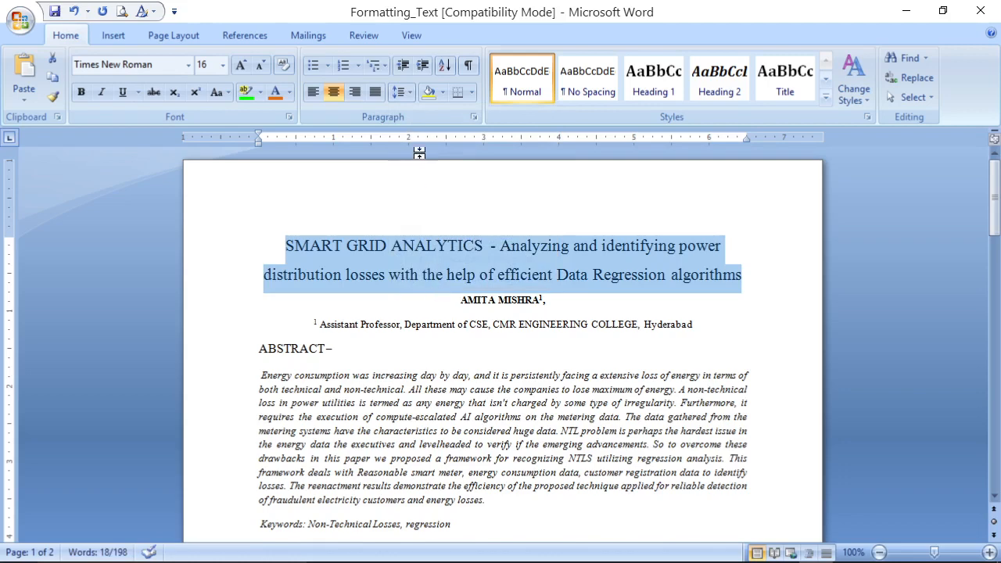
- Examine the title's alignment, indentation and spacing settings in the line spacing options, and close them without changes
left_click(406, 99)
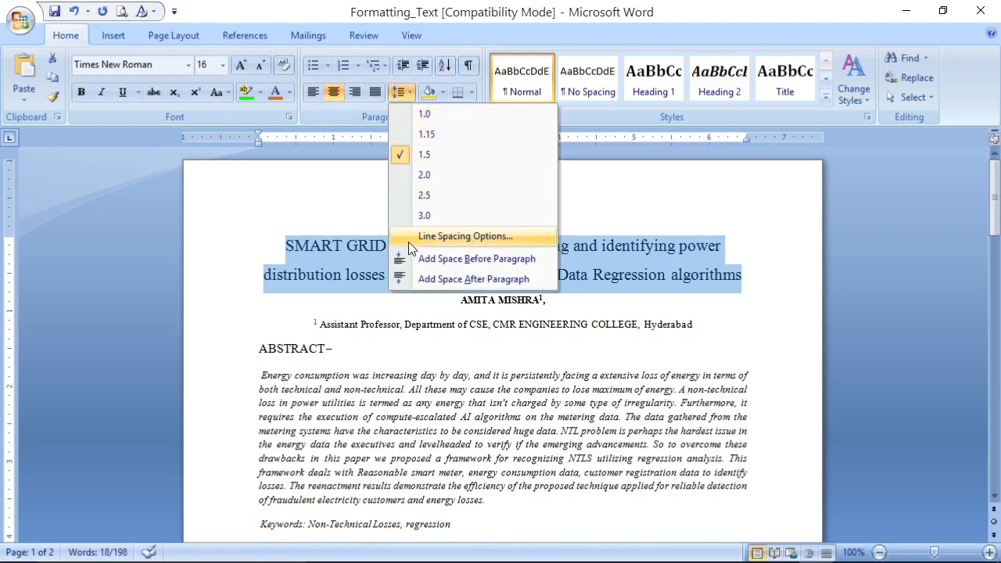
left_click(453, 237)
left_click_drag(648, 58, 490, 49)
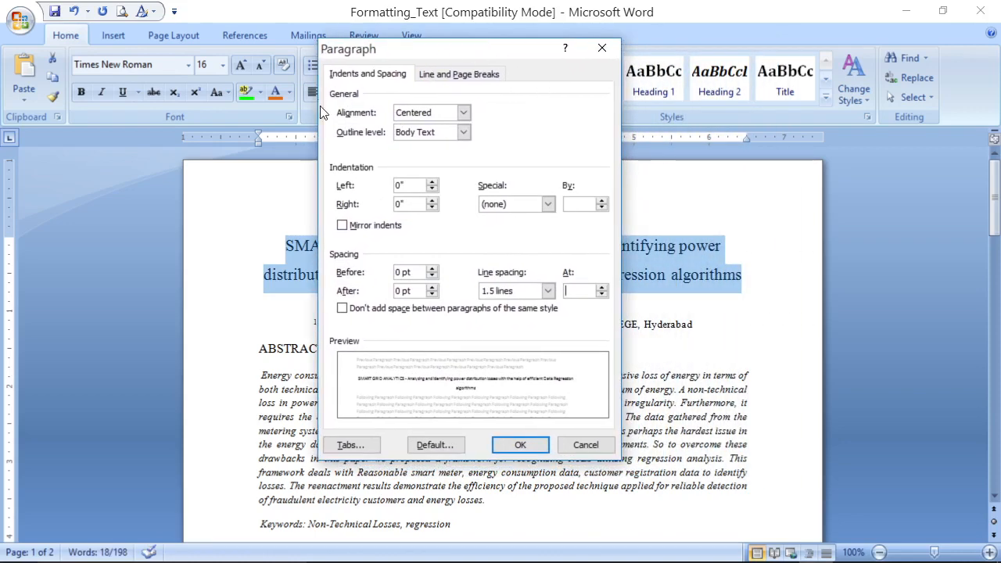
left_click(585, 444)
- Set the left indentation of the title paragraph to 1" in the Paragraph settings
left_click(474, 116)
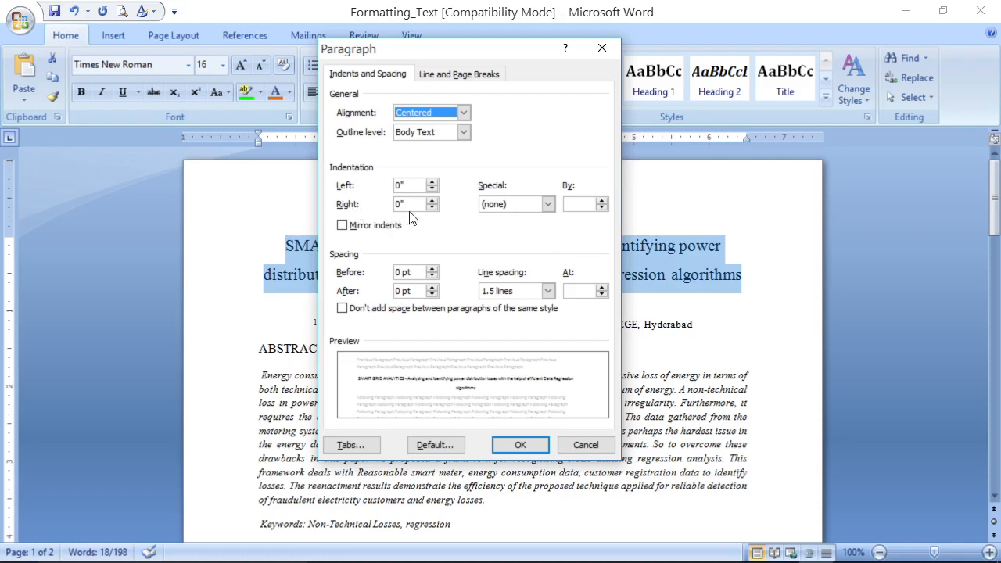
left_click(433, 182)
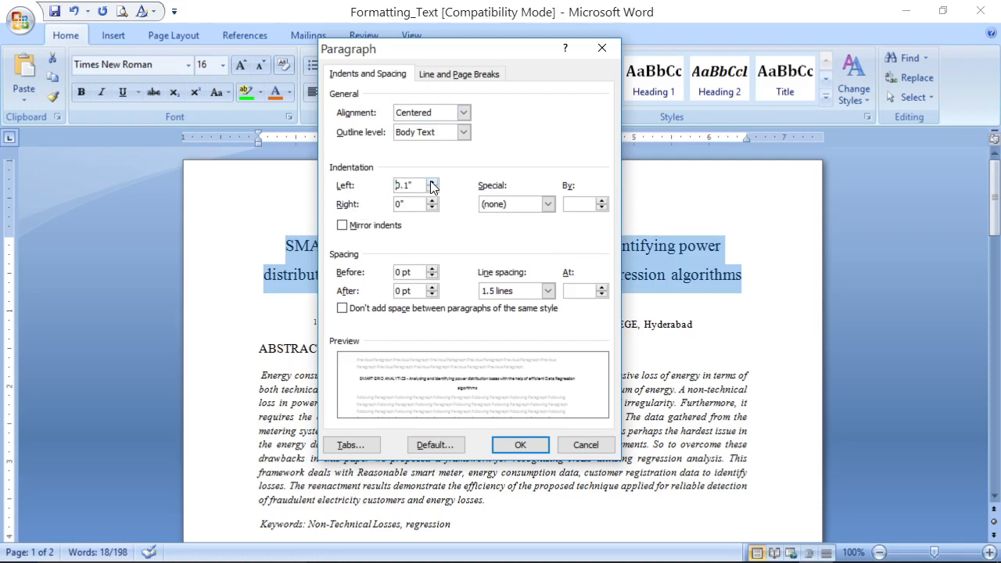
left_click(433, 181)
left_click(432, 182)
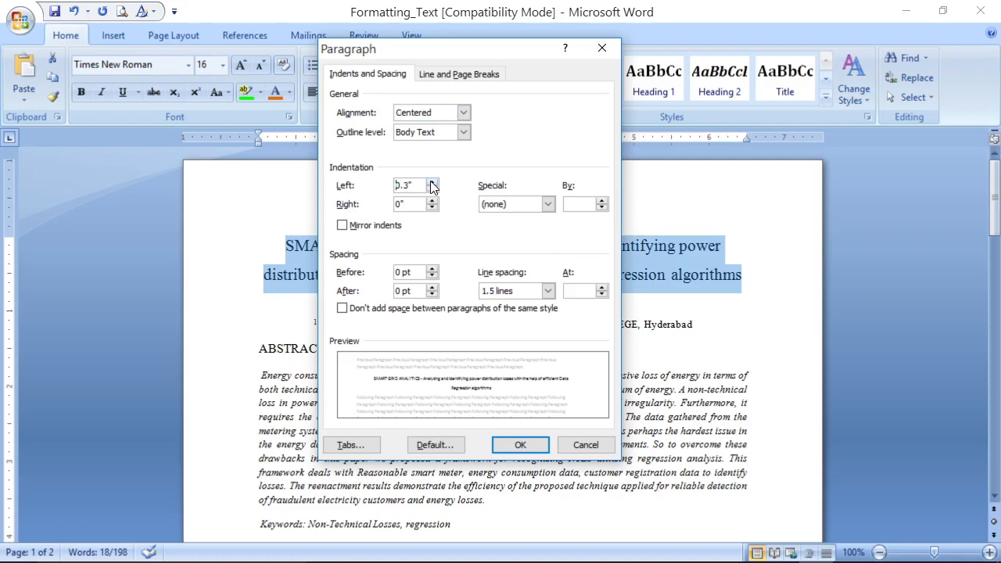
left_click(433, 181)
left_click(433, 181)
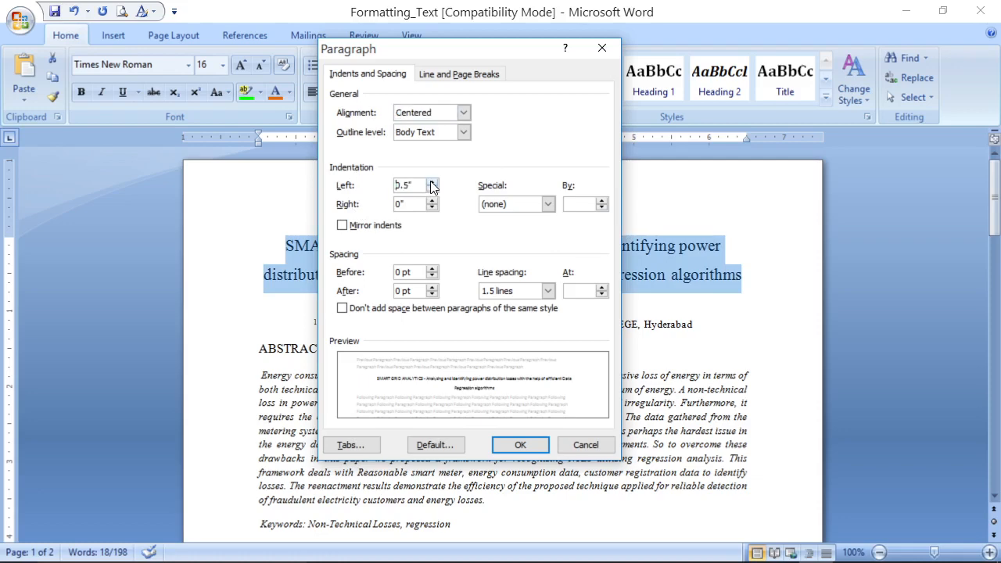
left_click(432, 183)
left_click(433, 183)
left_click(433, 182)
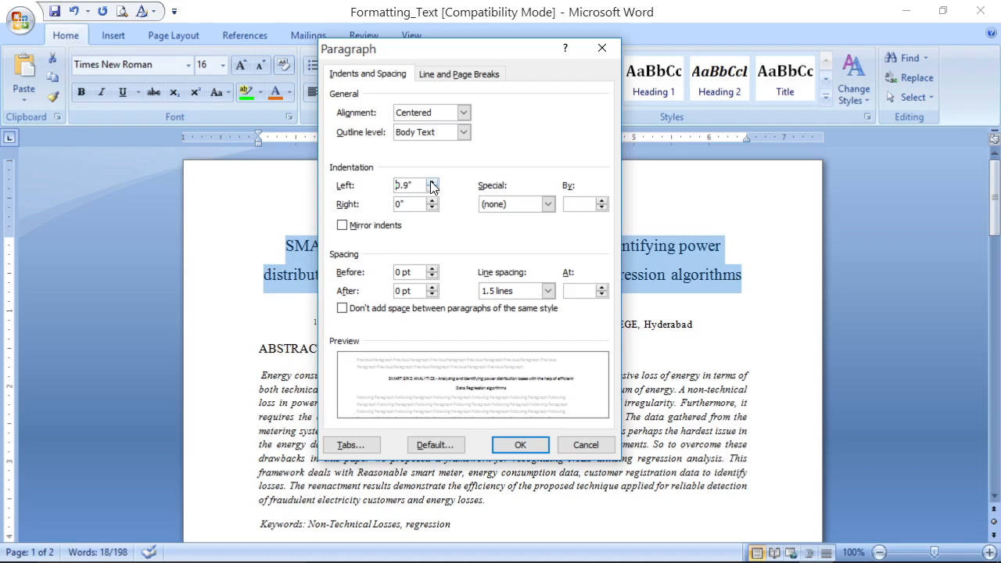
left_click_drag(441, 57, 441, 166)
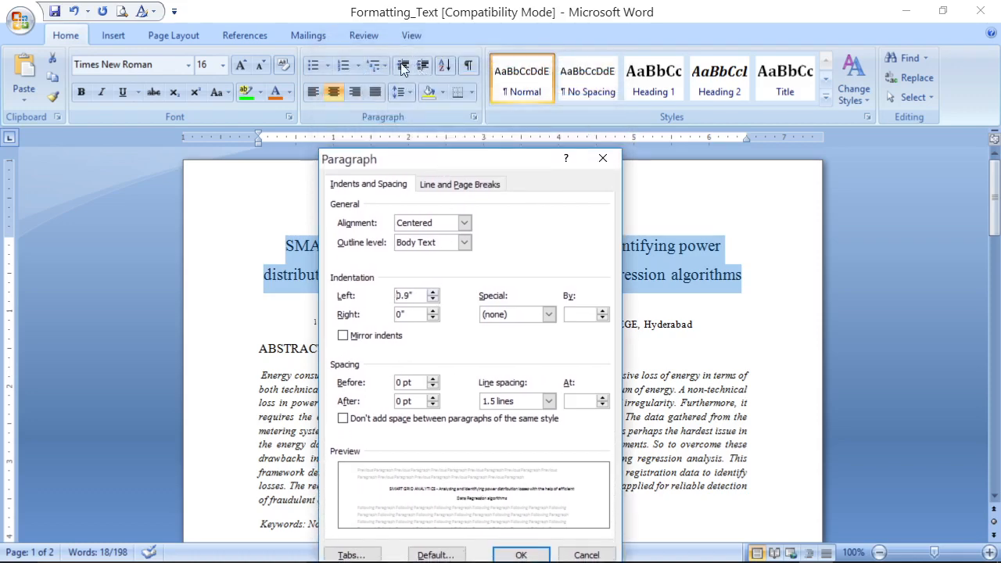
left_click(433, 300)
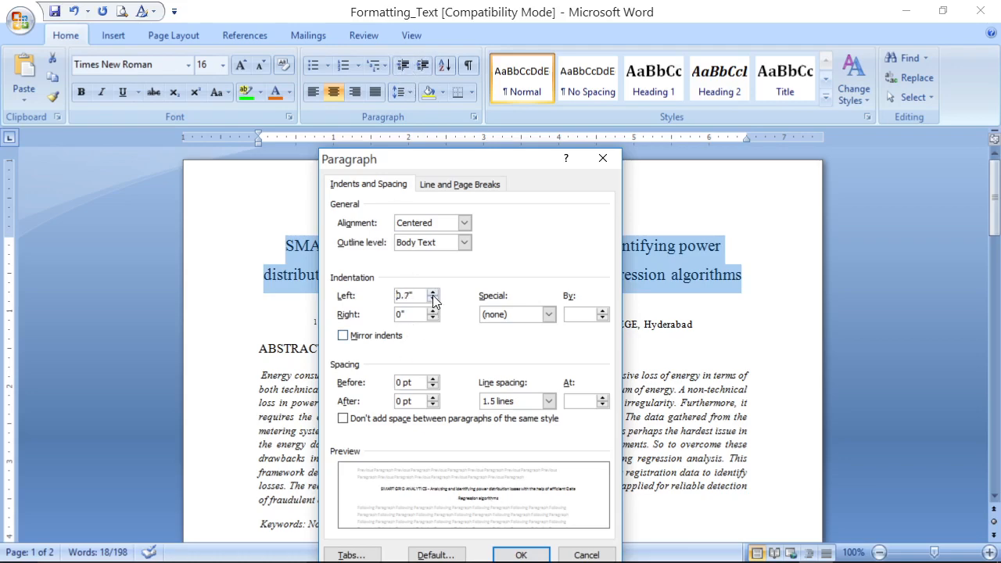
left_click(433, 295)
left_click(434, 295)
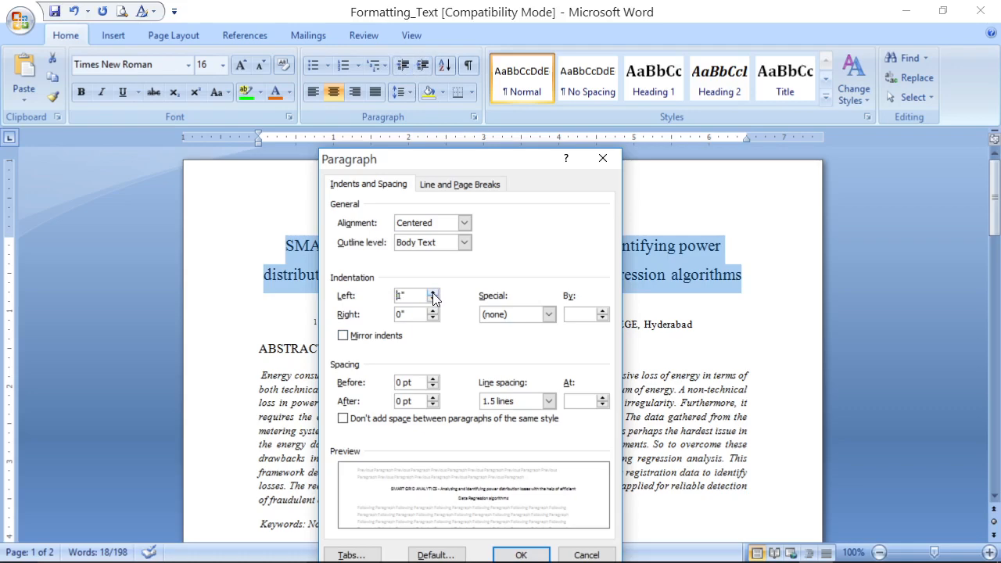
- Set the right indentation of the title paragraph to 1" and apply the paragraph settings
left_click(433, 311)
left_click(433, 310)
left_click(433, 311)
left_click(433, 311)
left_click(433, 310)
left_click(433, 310)
left_click(433, 311)
left_click(434, 310)
left_click(433, 310)
left_click(433, 310)
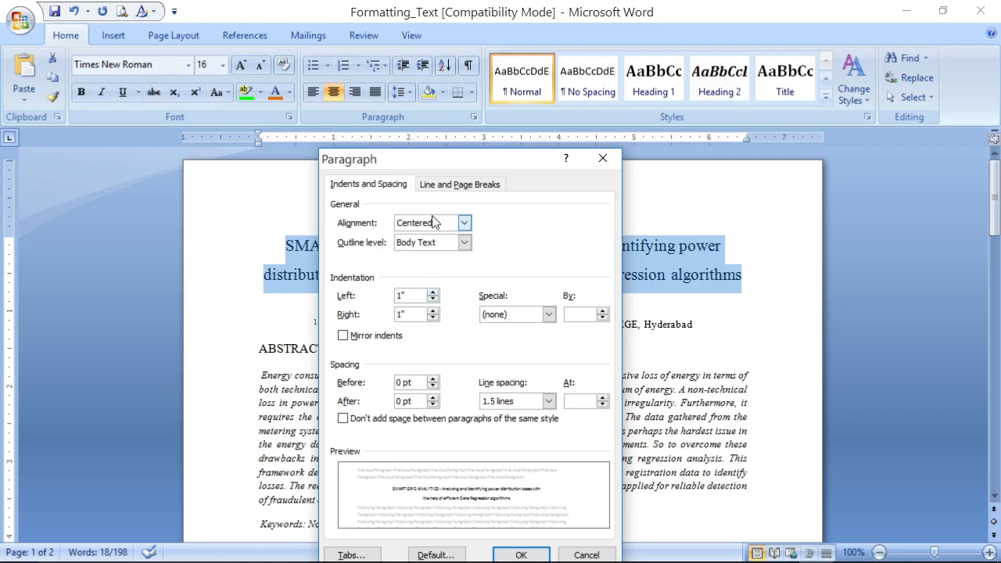
left_click_drag(434, 160, 432, 86)
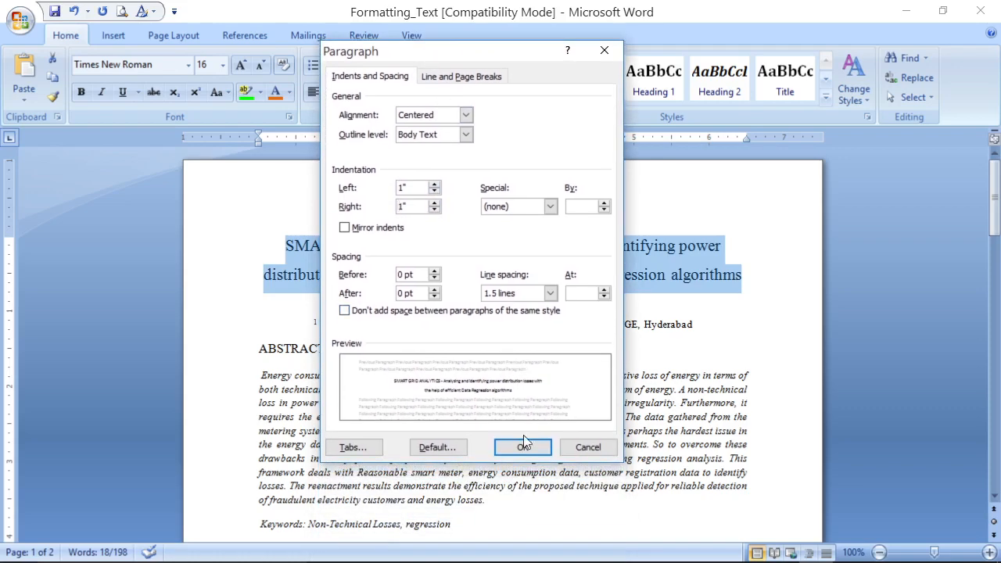
left_click(521, 448)
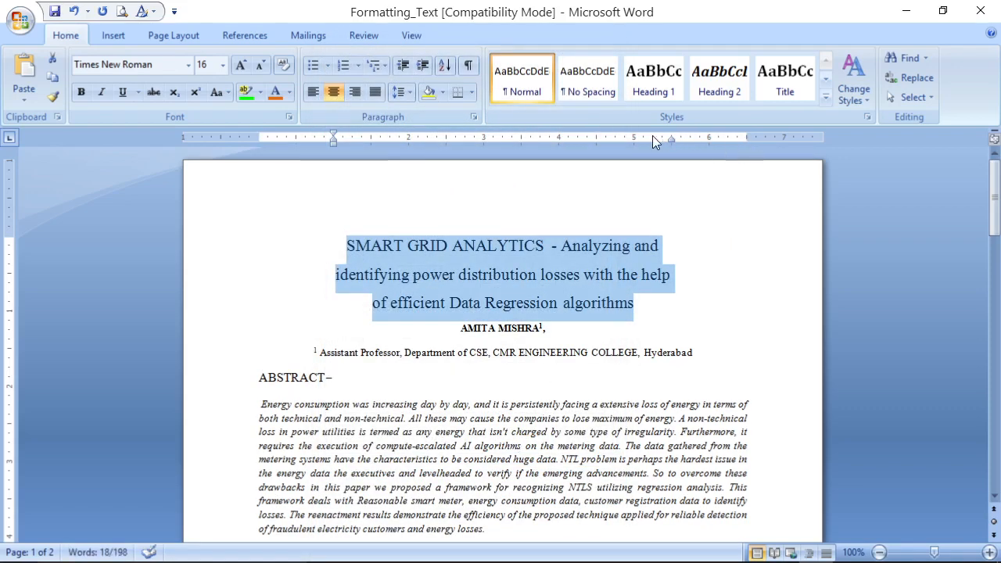
- Decrease the title paragraph's left indent by two levels, back to the page margin
left_click(672, 139)
left_click(332, 142)
left_click(400, 68)
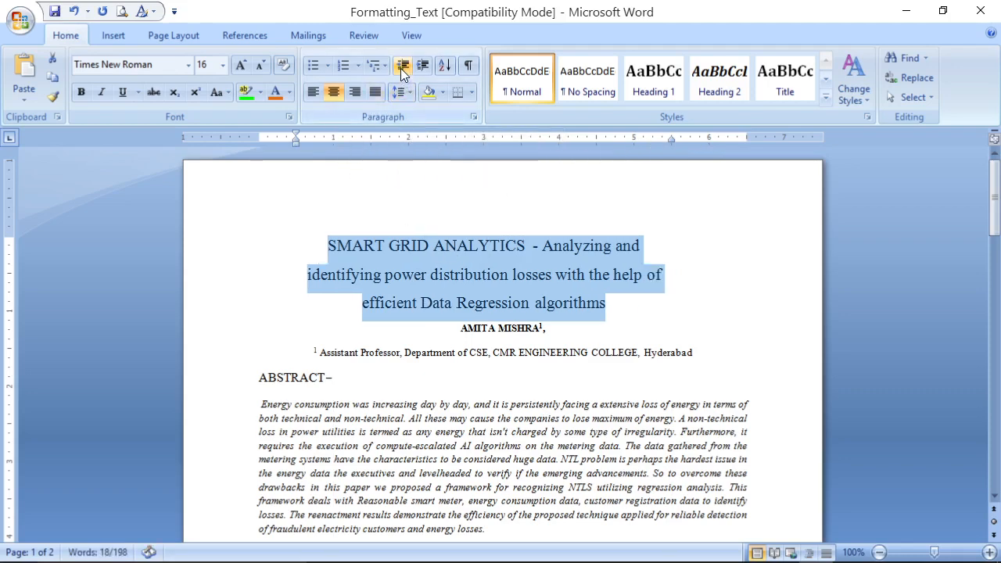
left_click(400, 68)
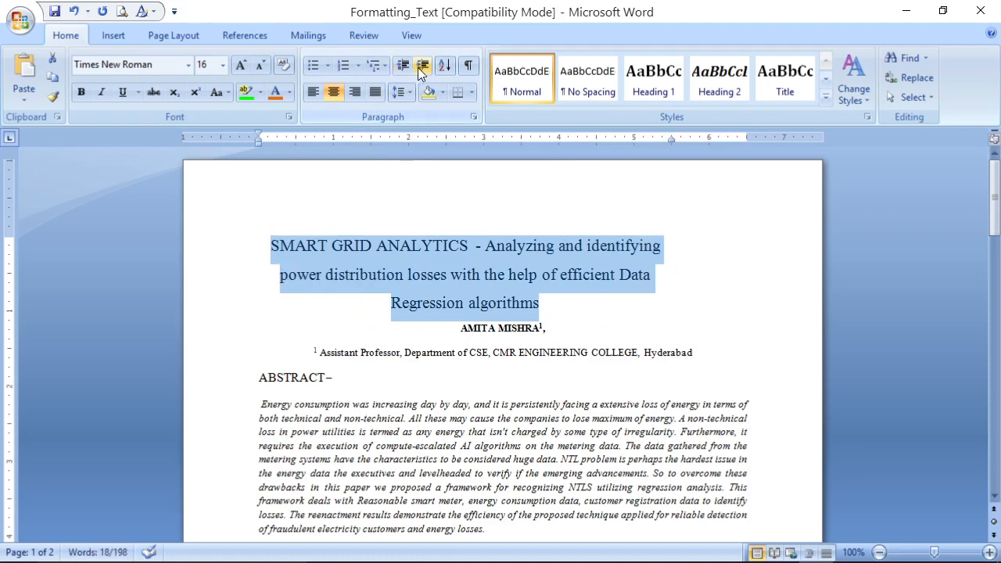
- Increase the title paragraph's left indent by three levels to 1.5"
left_click(420, 65)
left_click(420, 65)
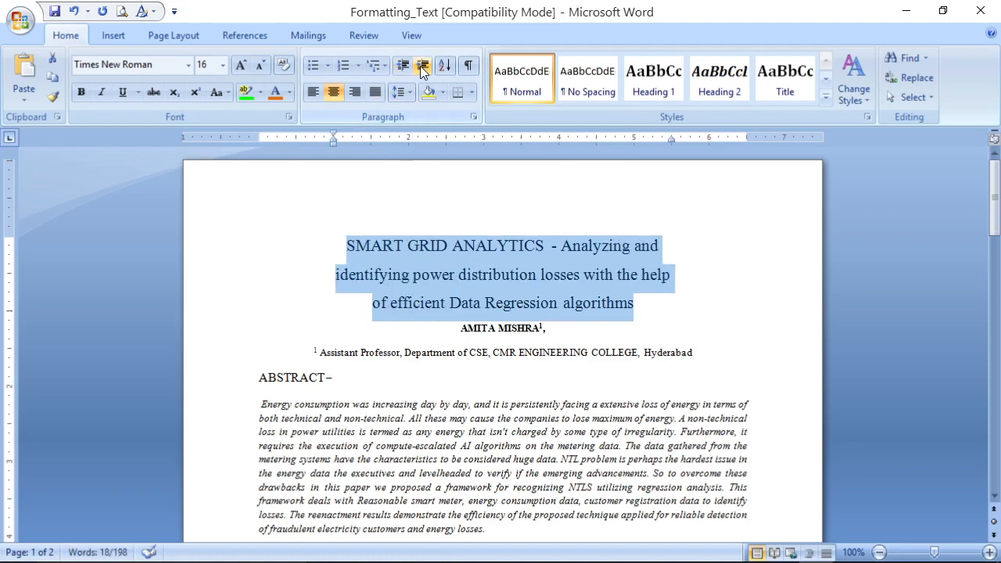
left_click(420, 66)
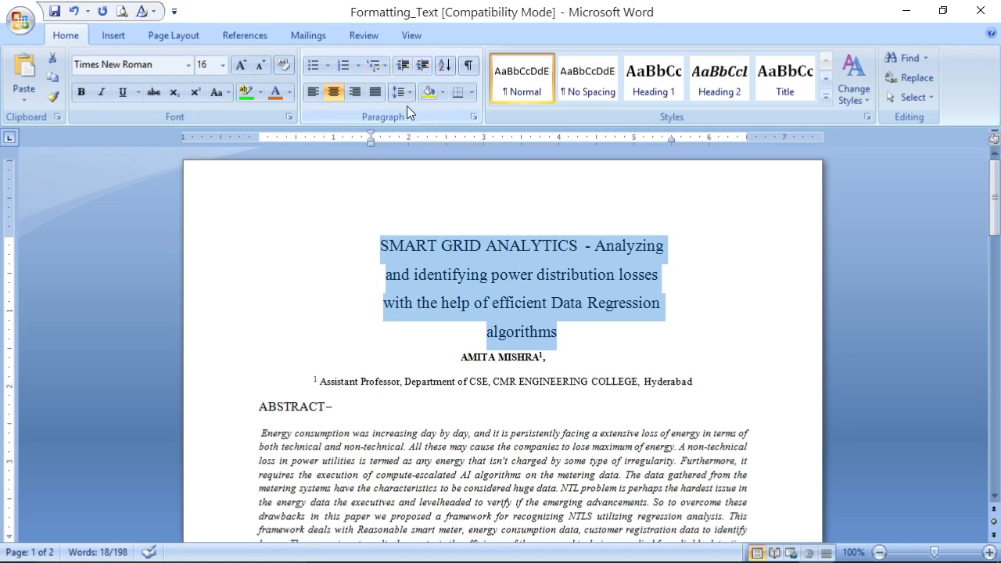
- Set the left indentation of the title paragraph to 1" in the Paragraph settings
left_click(473, 117)
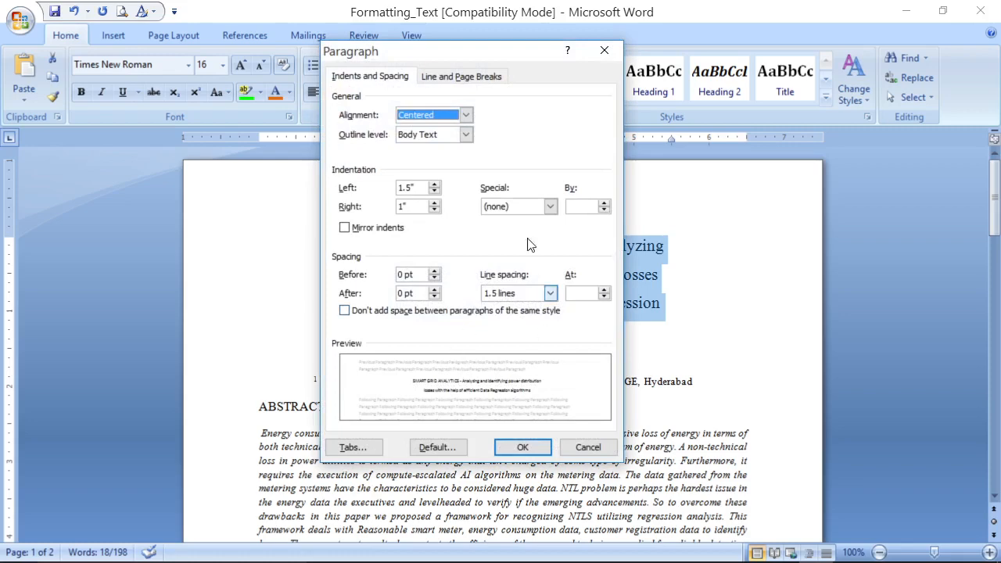
left_click(435, 192)
left_click(434, 192)
left_click(435, 191)
left_click(435, 192)
left_click(435, 192)
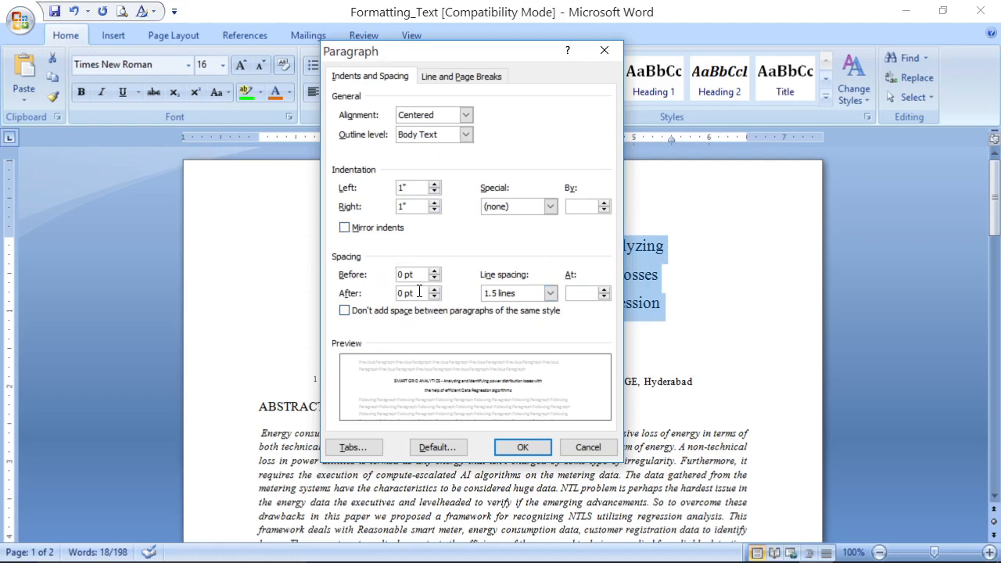
- Set the title paragraph's spacing before and after to 18 pt each and apply the paragraph settings
left_click(435, 271)
left_click(435, 271)
left_click(435, 271)
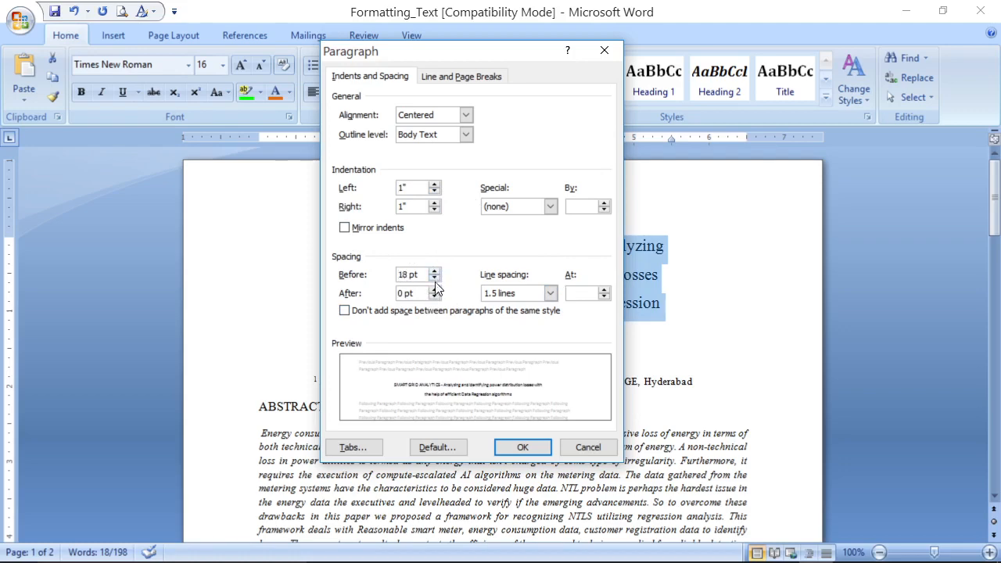
left_click(435, 289)
left_click(435, 290)
left_click(435, 291)
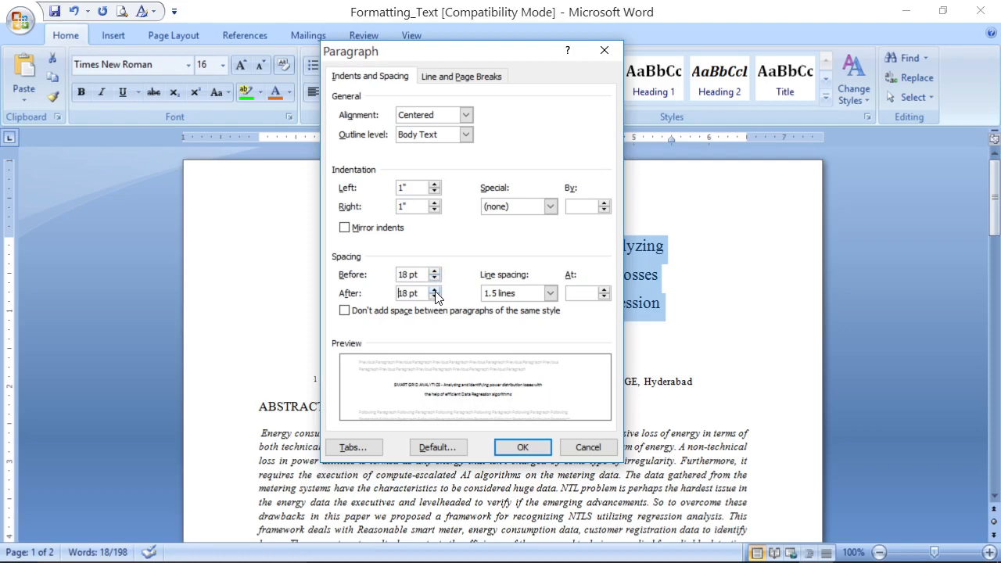
left_click(522, 446)
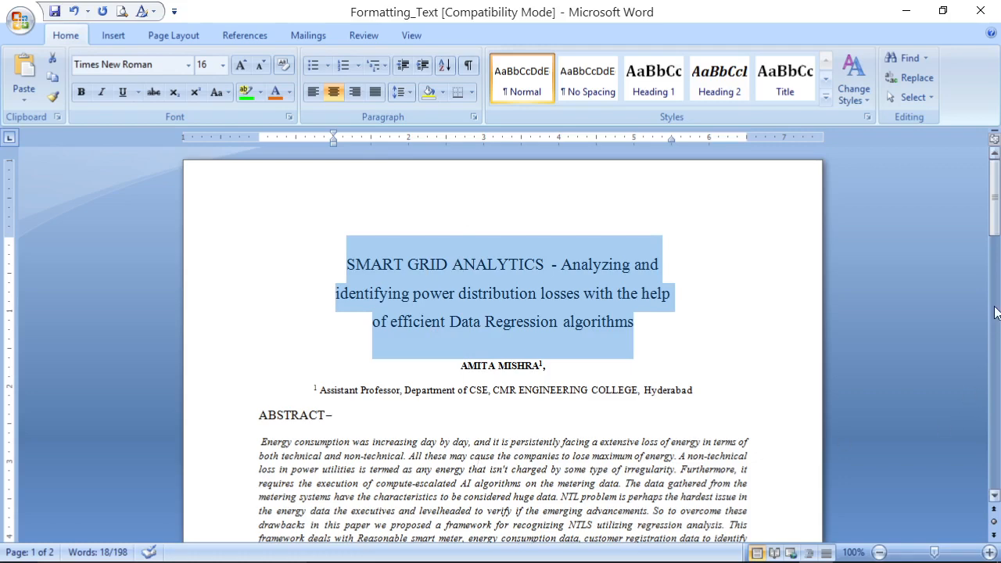
- Split the abstract into two paragraphs just before the sentence starting "The data gathered from the metering systems"
left_click_drag(994, 200, 994, 225)
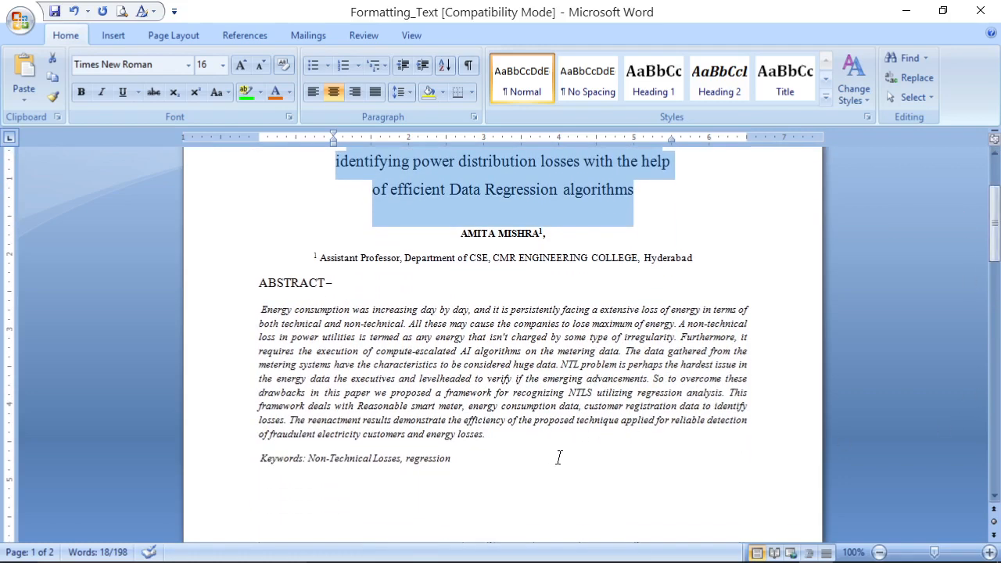
left_click(626, 352)
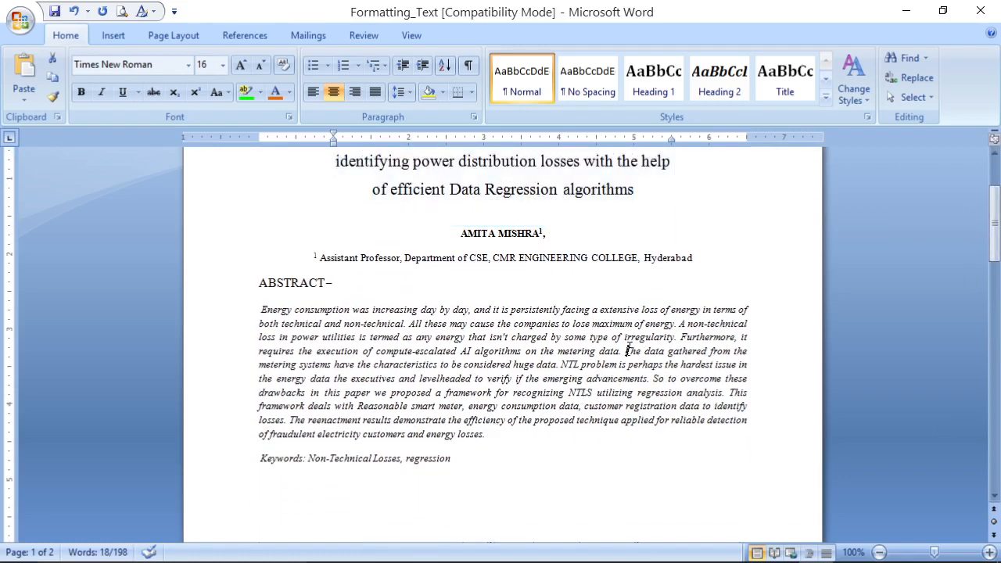
key("Return")
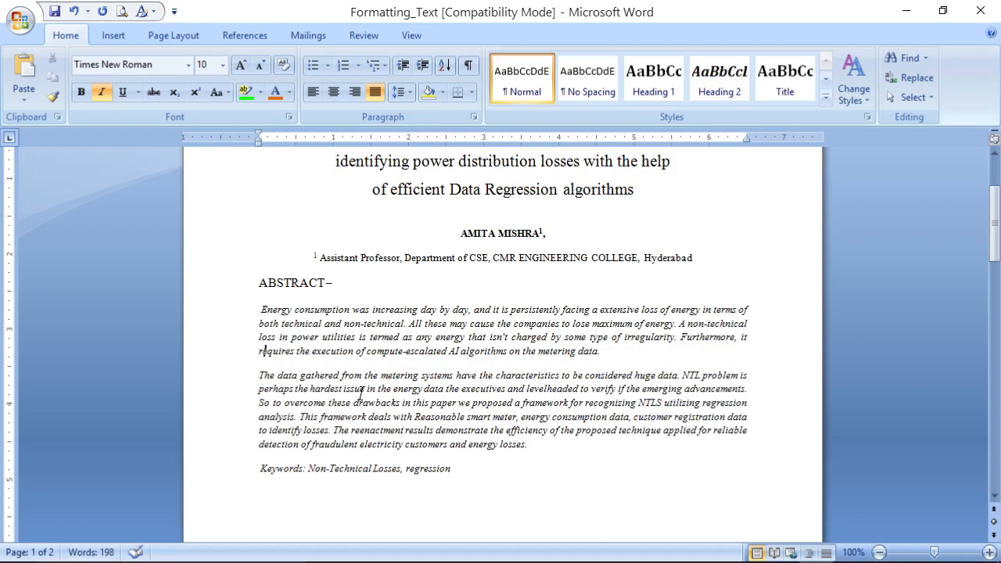
left_click_drag(262, 298, 559, 343)
left_click(355, 311)
left_click_drag(261, 305, 585, 352)
left_click_drag(259, 374, 522, 438)
left_click(441, 337)
- Set the spacing before and after the first abstract paragraph to 18 pt each and apply it
right_click(371, 328)
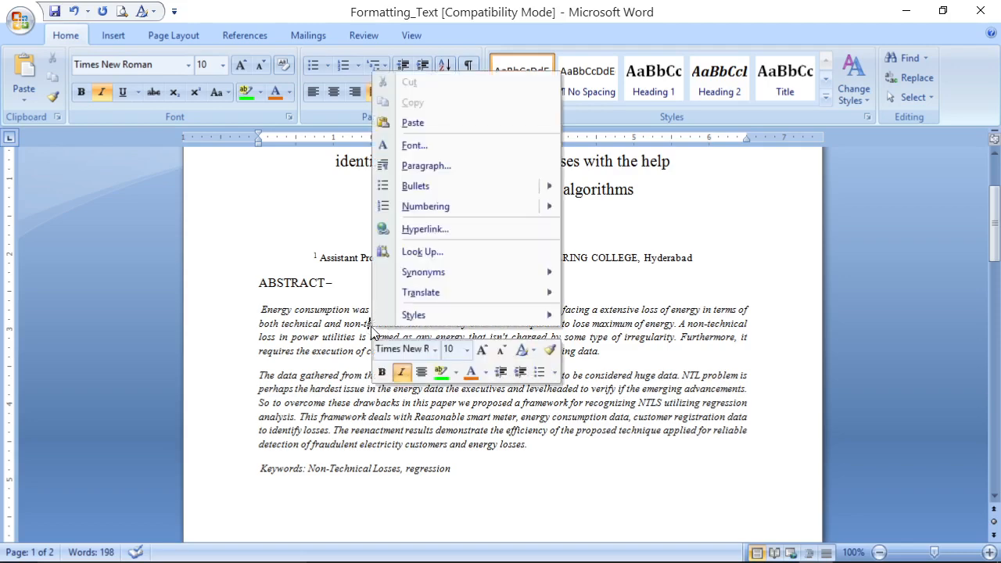
left_click(445, 165)
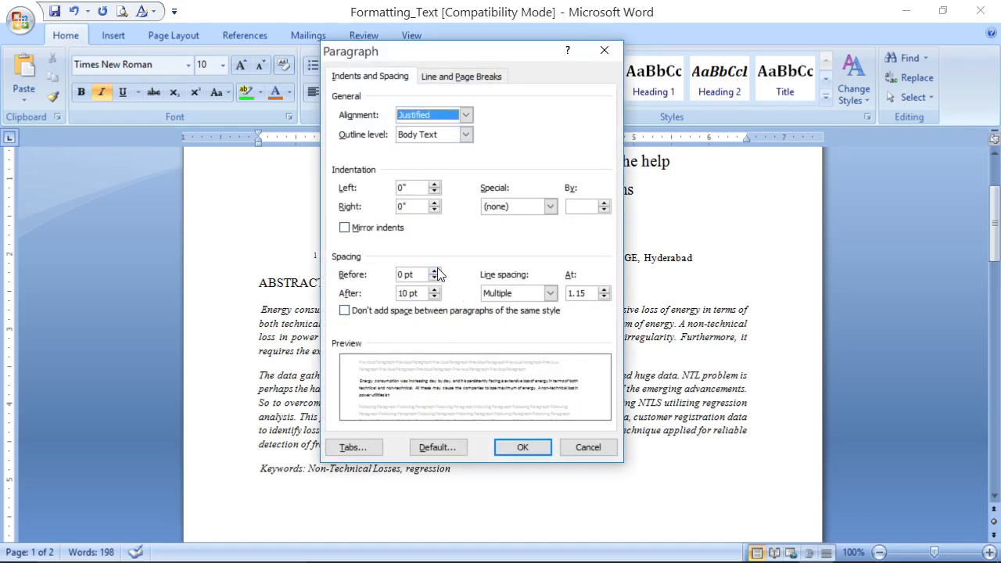
left_click(435, 270)
left_click(435, 271)
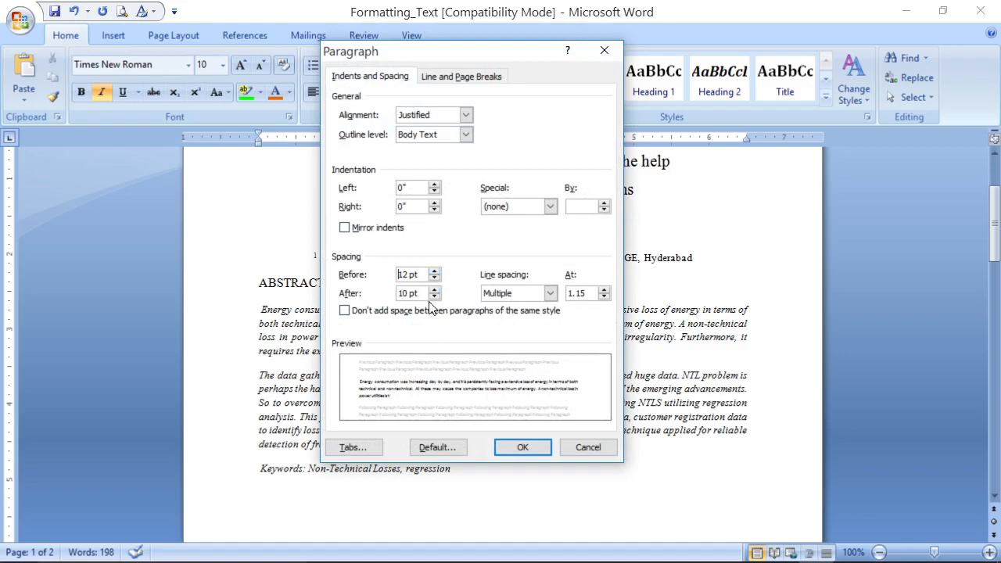
left_click(434, 289)
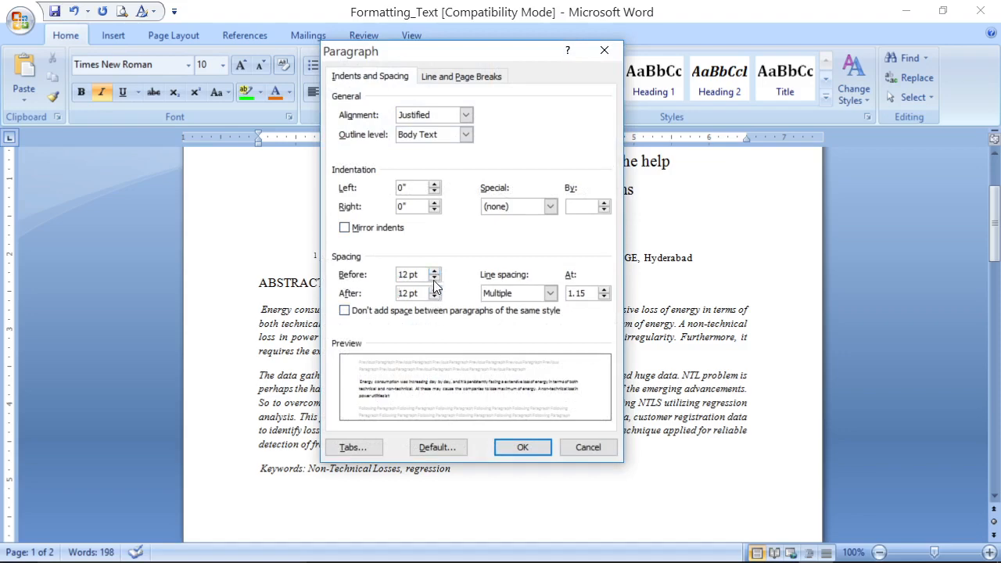
left_click(435, 272)
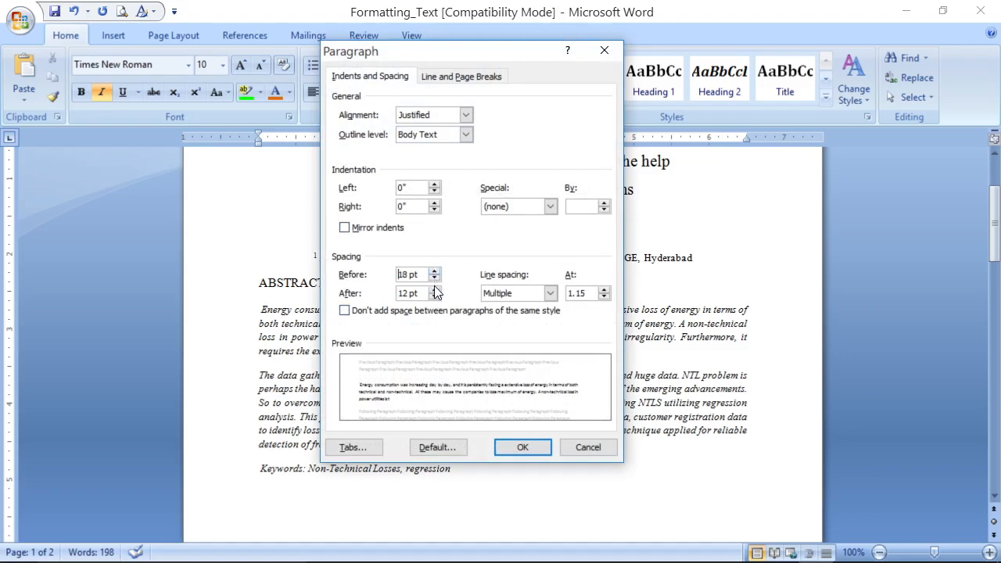
left_click(435, 289)
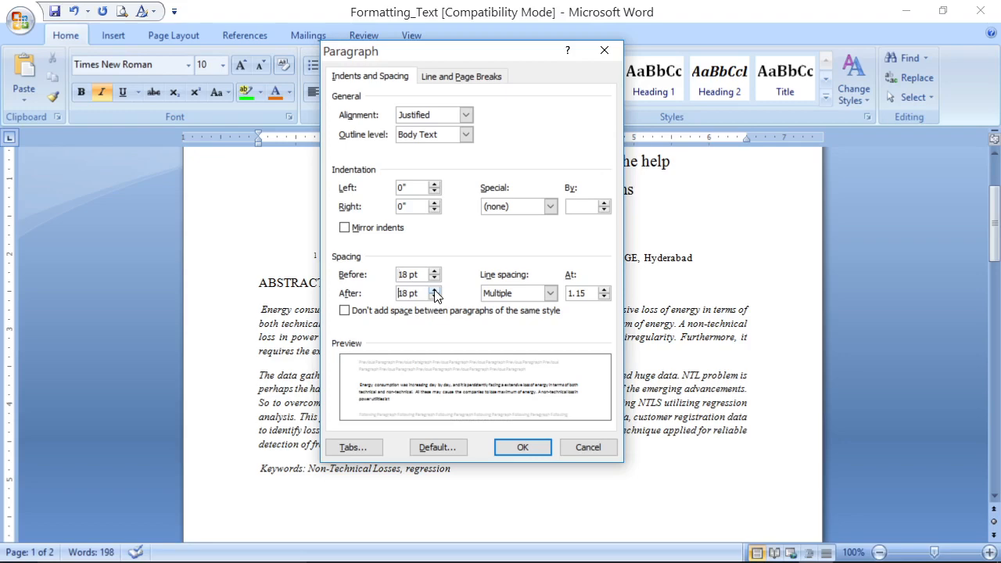
left_click(523, 447)
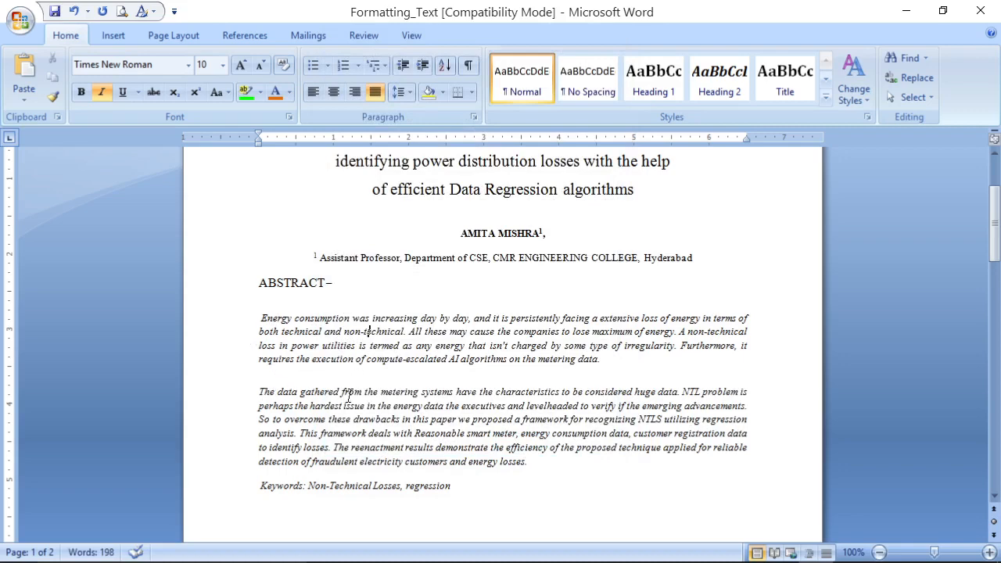
- Set the spacing before and after the second abstract paragraph to 24 pt each and apply it
right_click(371, 422)
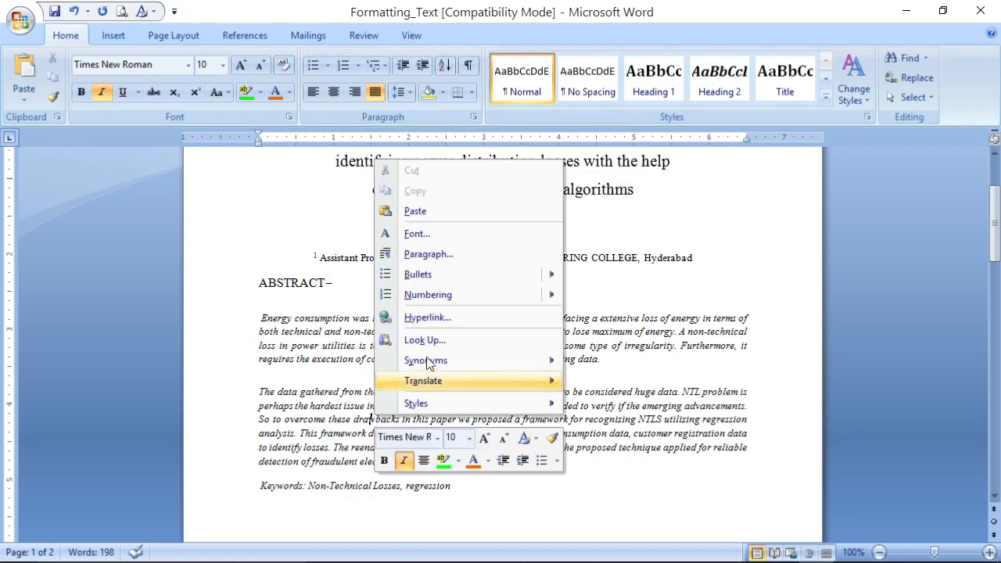
left_click(447, 256)
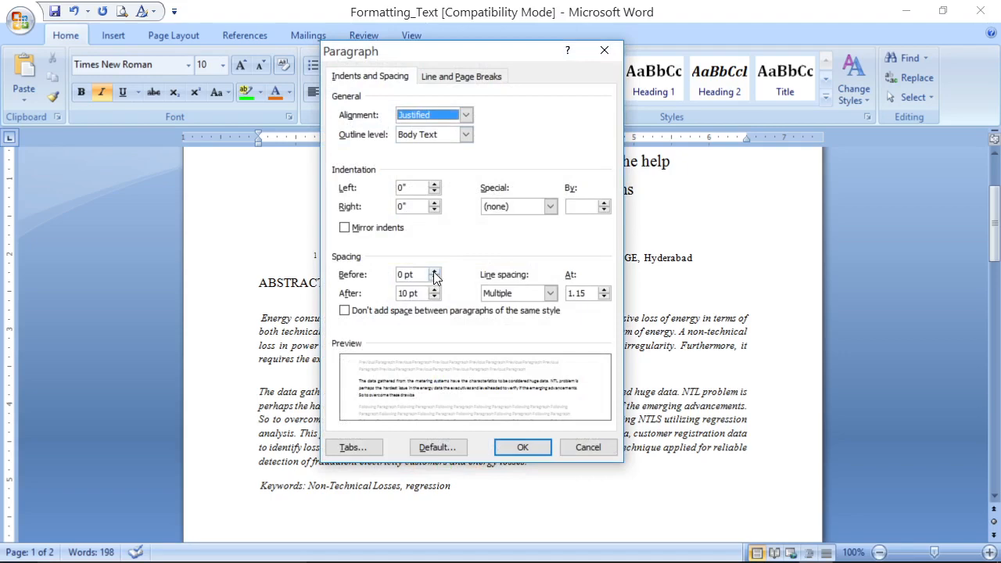
left_click(435, 271)
left_click(434, 271)
left_click(435, 271)
left_click(435, 272)
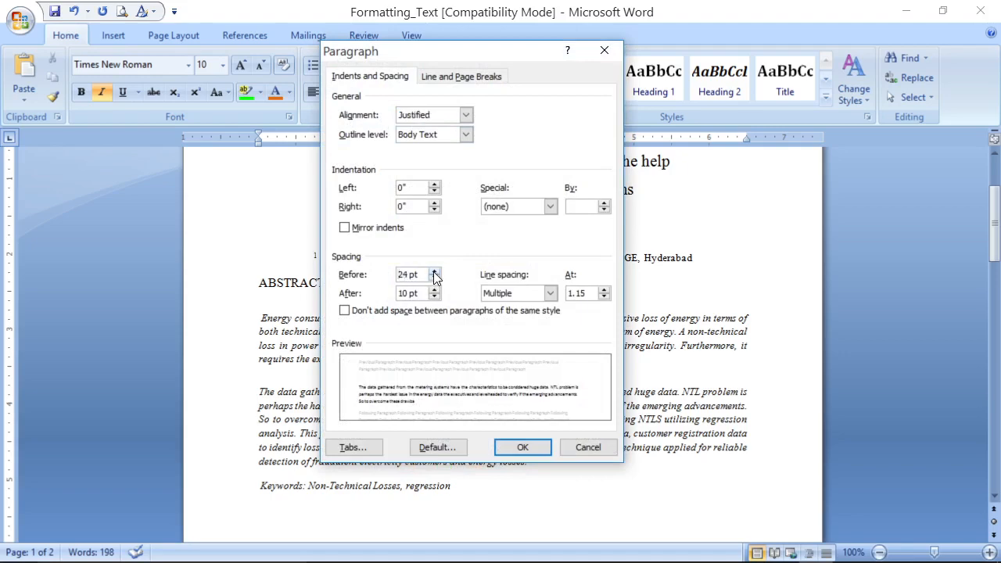
left_click(434, 290)
left_click(434, 290)
left_click(434, 289)
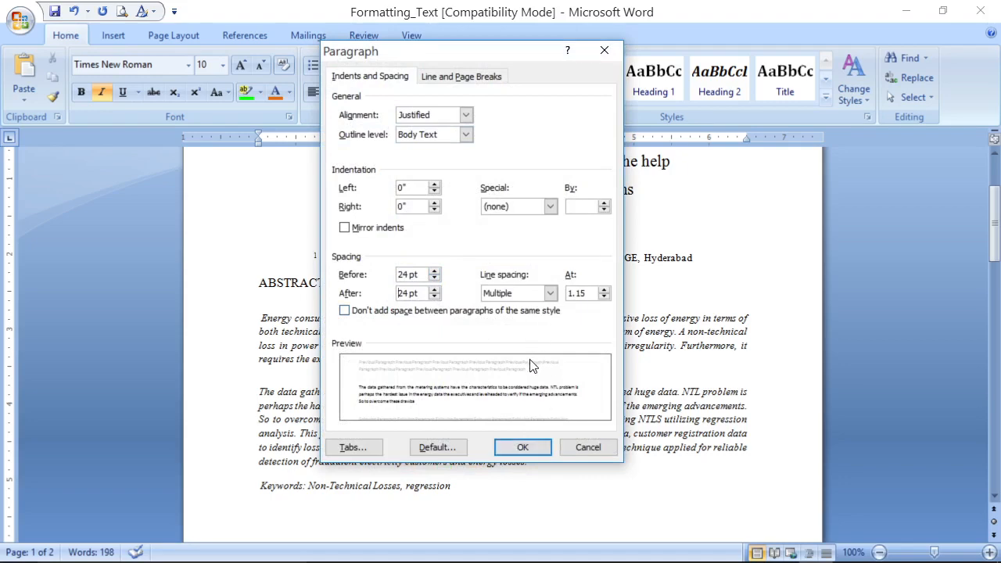
left_click(527, 450)
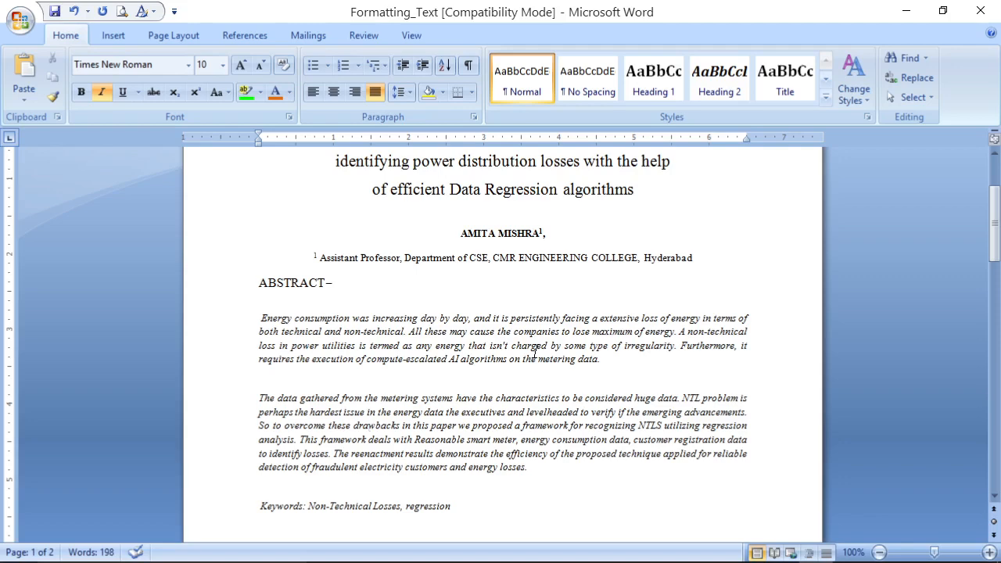
- Set the second abstract paragraph's line spacing to Multiple at 5 and apply it
left_click(476, 117)
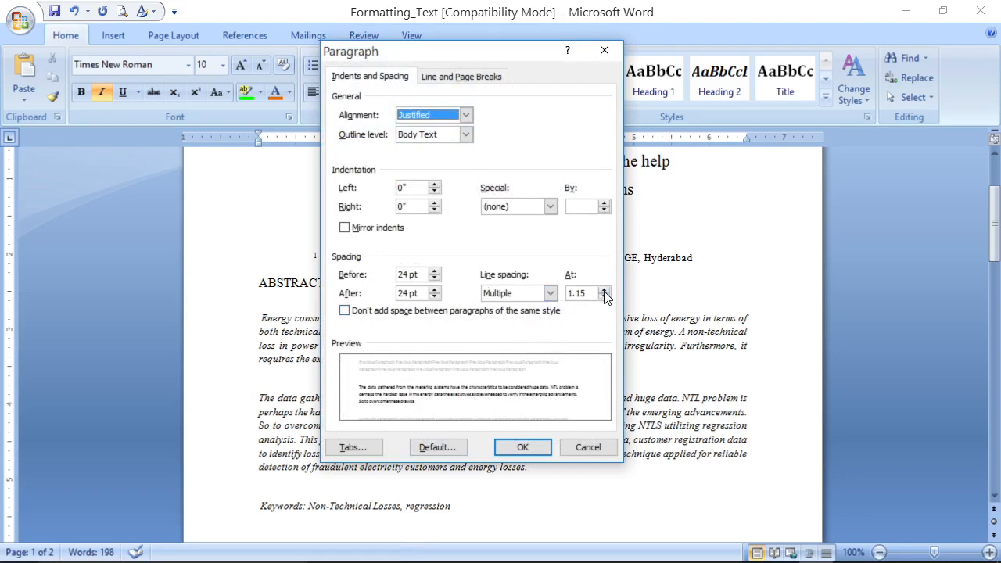
left_click(550, 294)
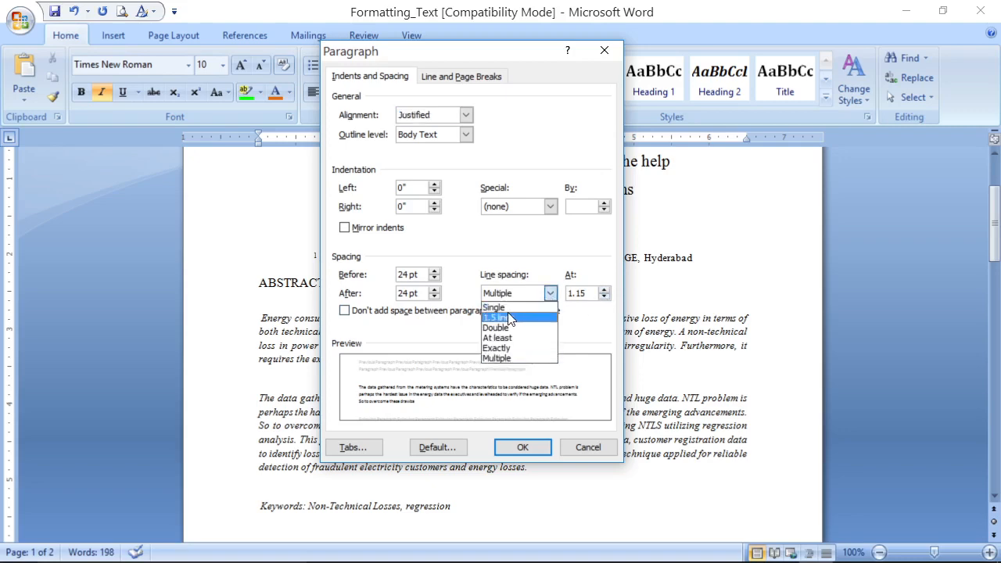
left_click(505, 356)
left_click(585, 294)
left_click_drag(585, 294, 524, 299)
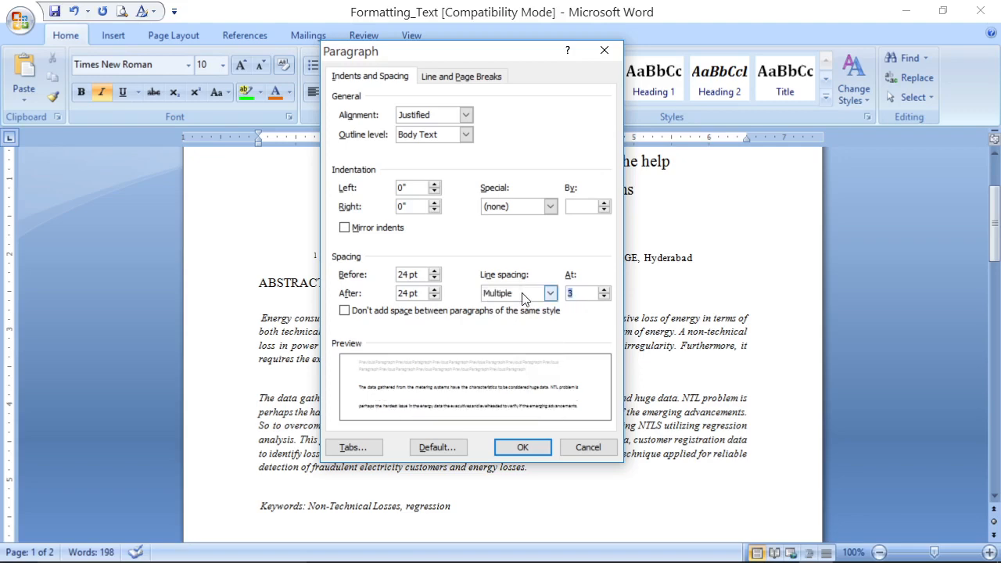
type("5")
left_click(521, 450)
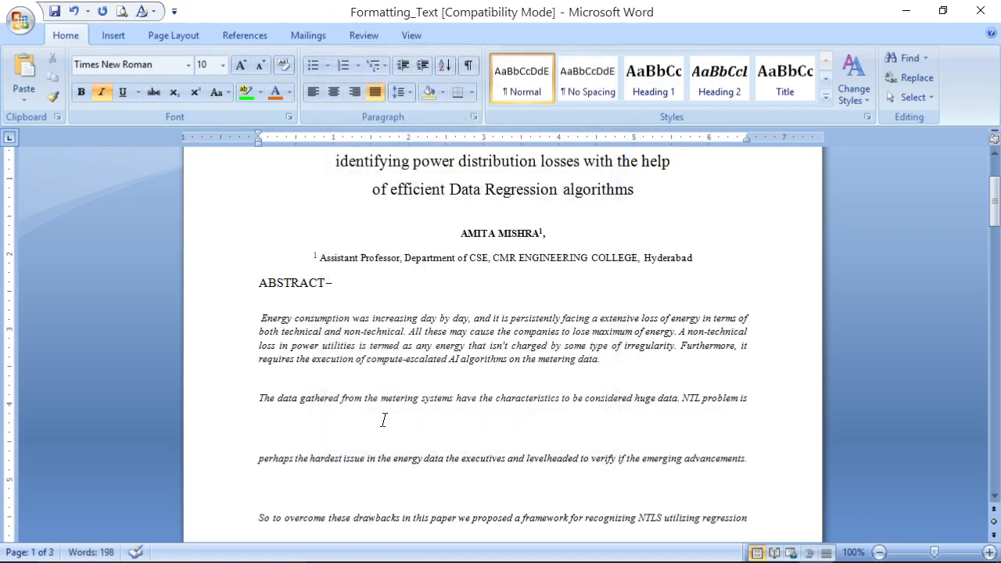
left_click_drag(991, 207, 992, 228)
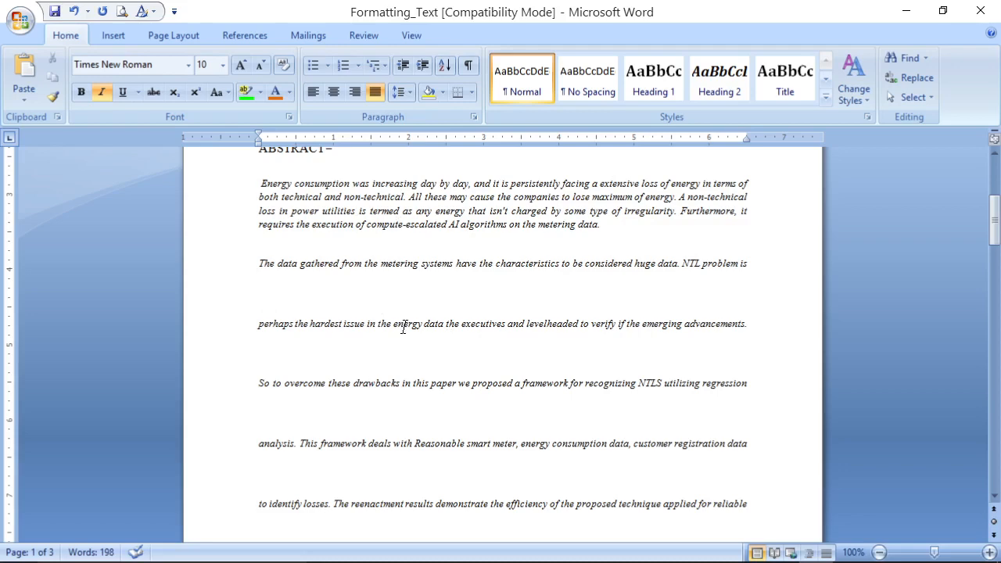
right_click(391, 211)
left_click(452, 246)
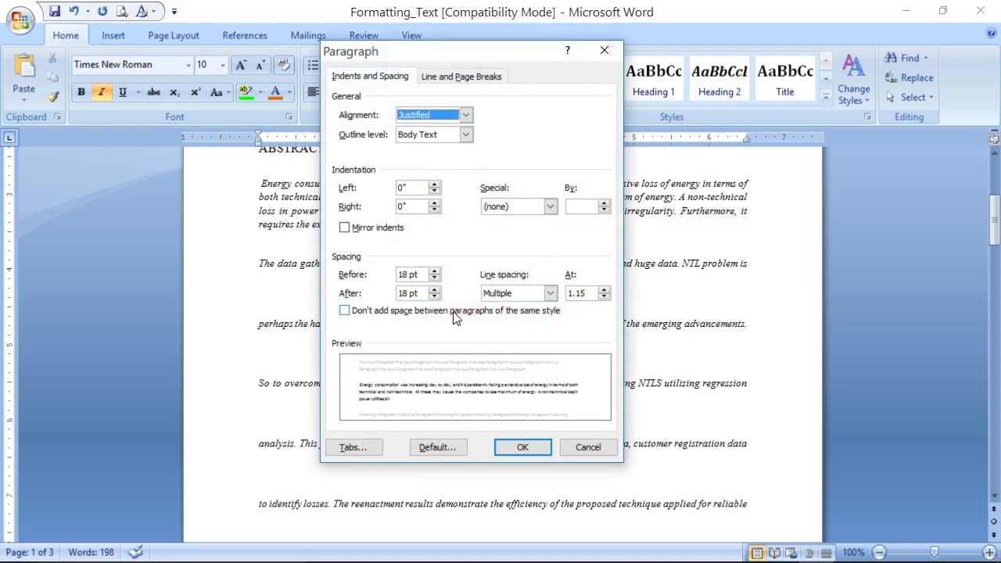
left_click(587, 447)
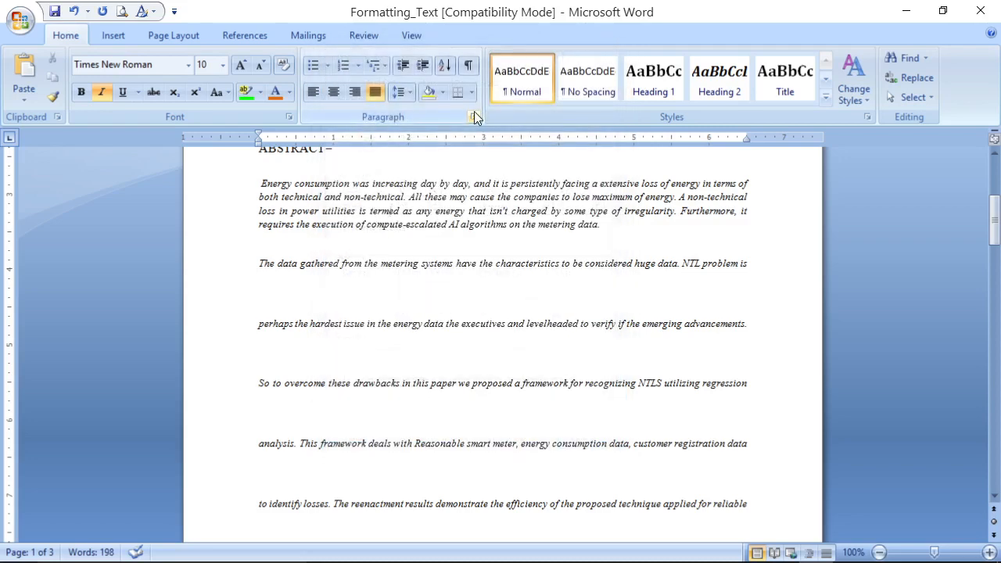
- Set the first abstract paragraph's line spacing to 1.5 lines and apply it
right_click(365, 194)
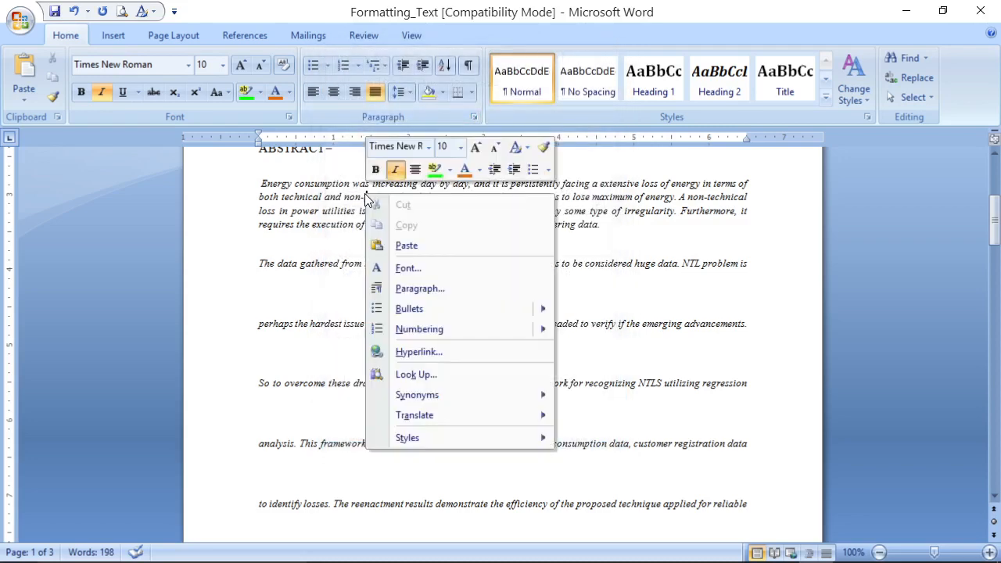
left_click(407, 288)
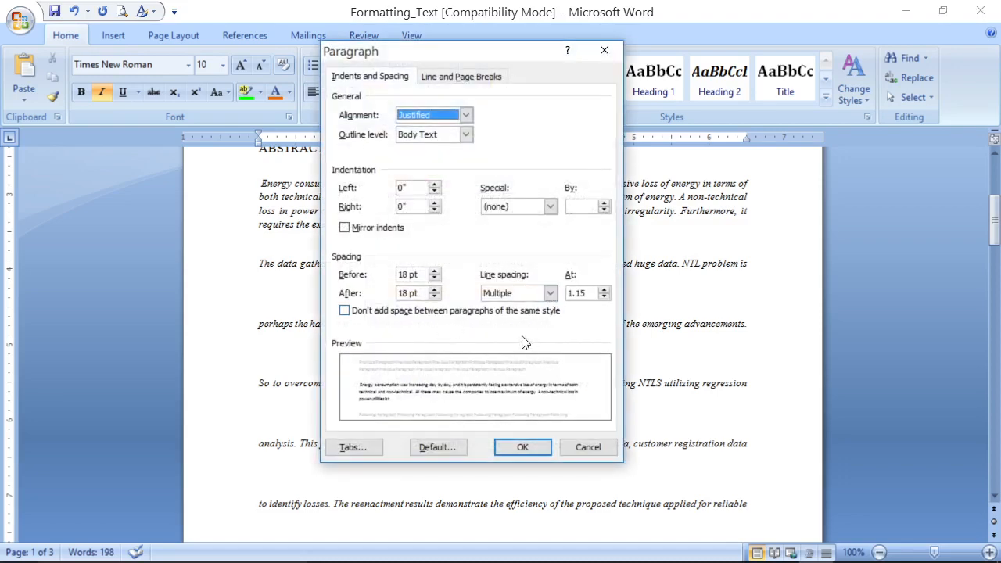
left_click(549, 294)
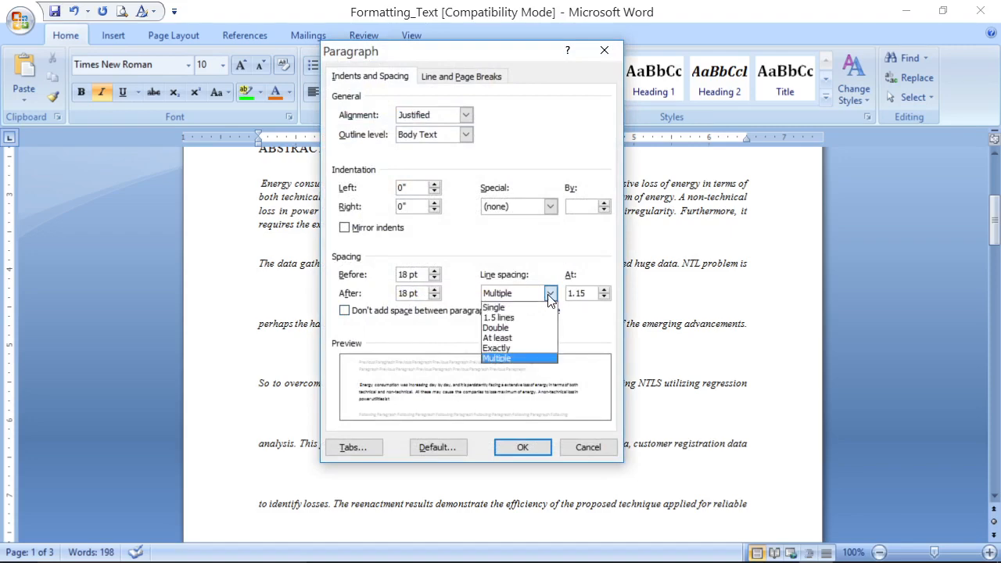
left_click(529, 317)
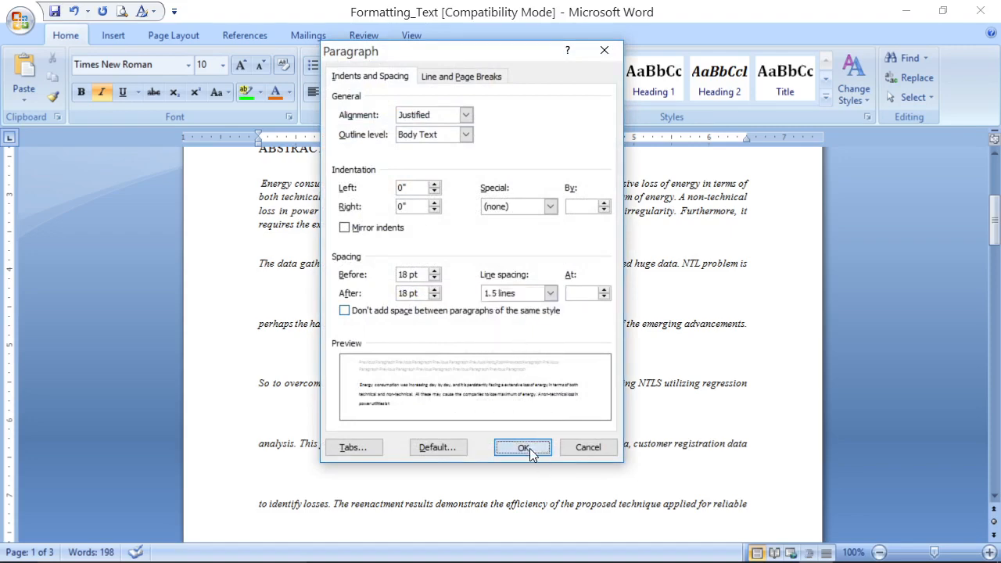
left_click(529, 449)
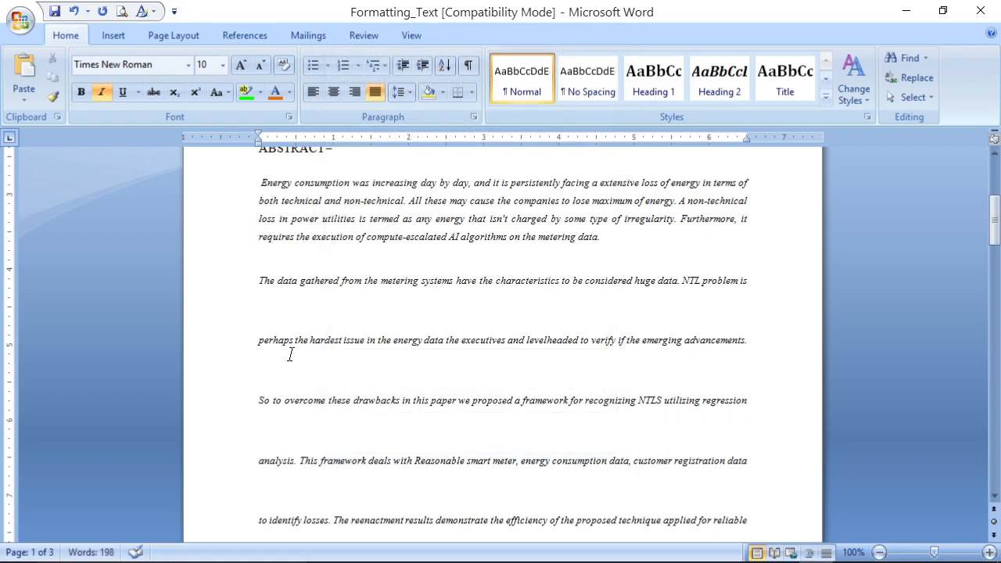
- Set the first abstract paragraph's line spacing to Multiple with a custom value and apply it
right_click(361, 200)
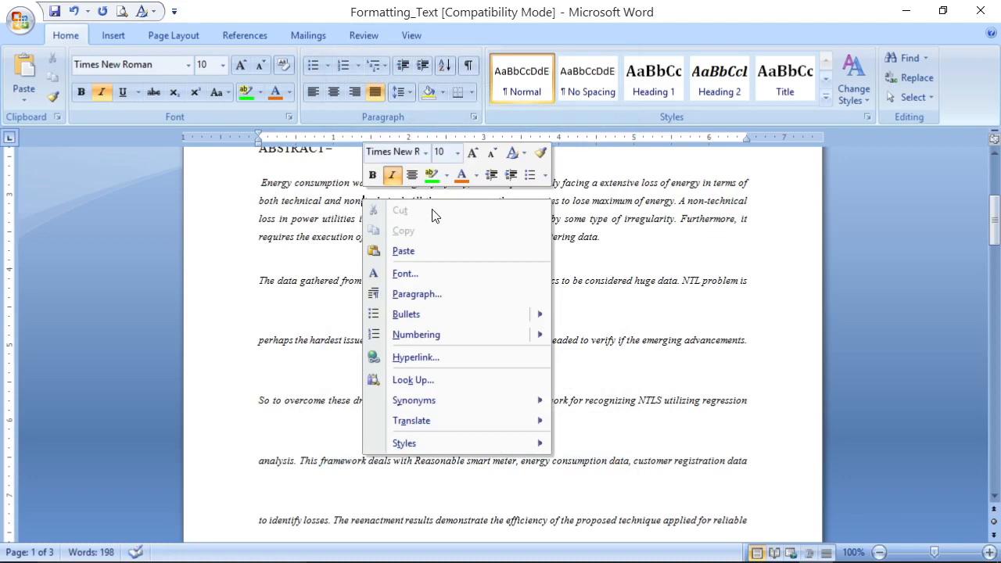
mouse_move(500, 321)
left_click(505, 294)
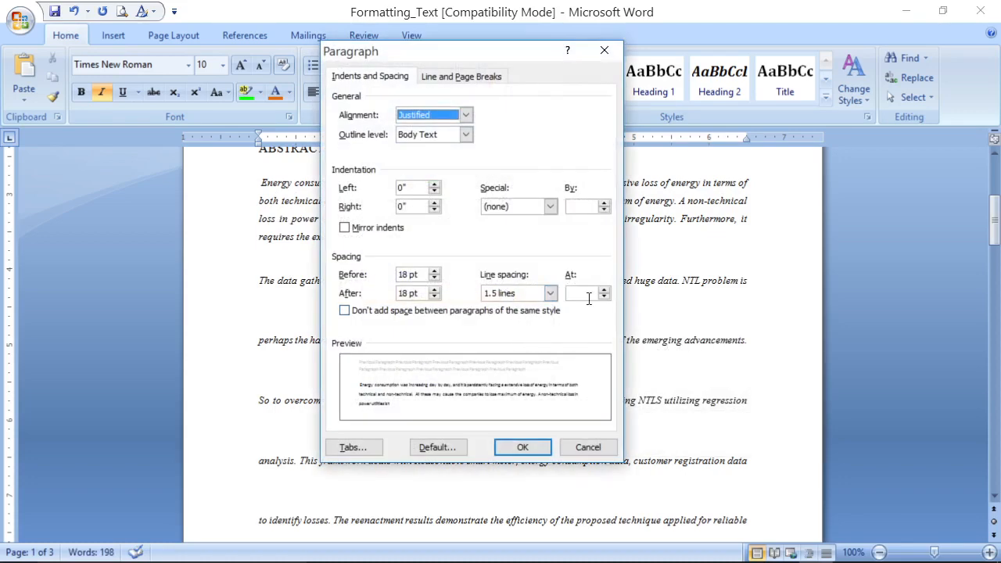
left_click(549, 293)
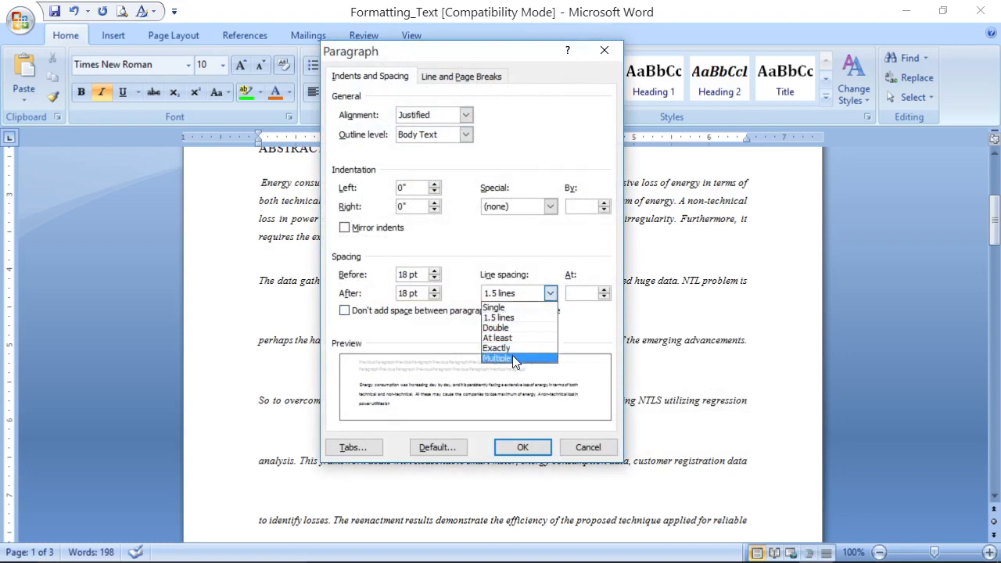
left_click(512, 357)
left_click(572, 294)
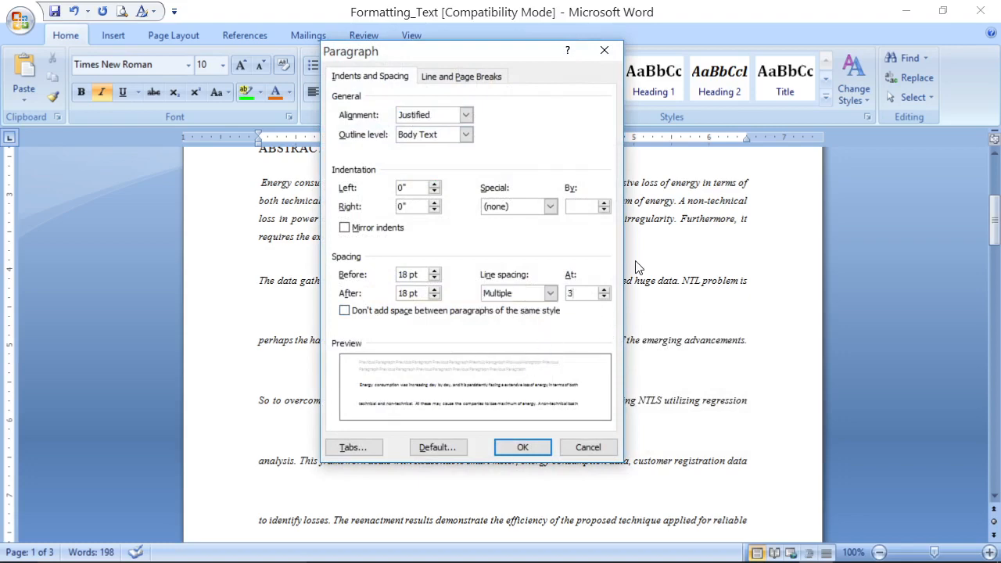
type("2.")
left_click(523, 447)
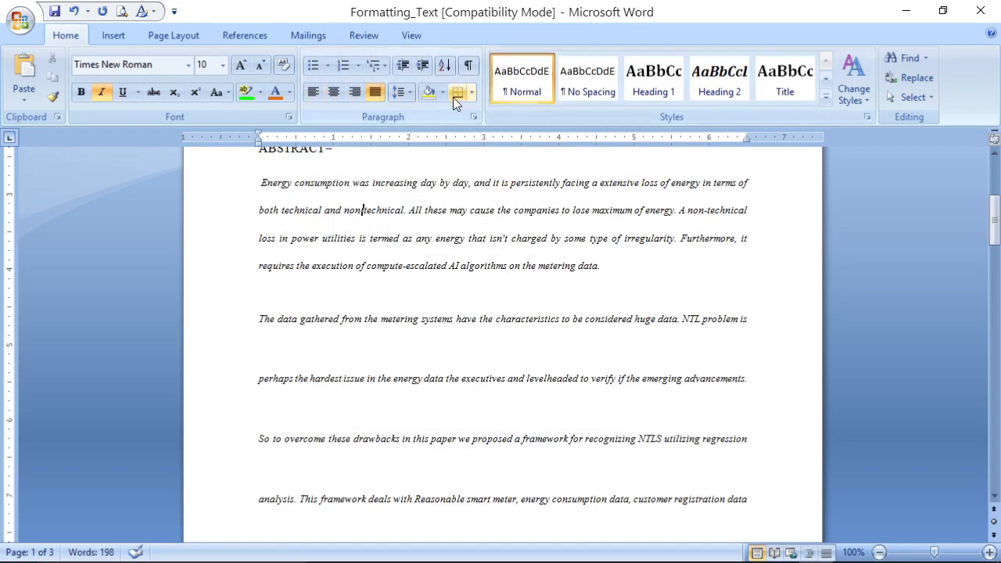
- Shade the first abstract paragraph's text with standard orange and add All Borders around its lines
left_click_drag(261, 181, 603, 268)
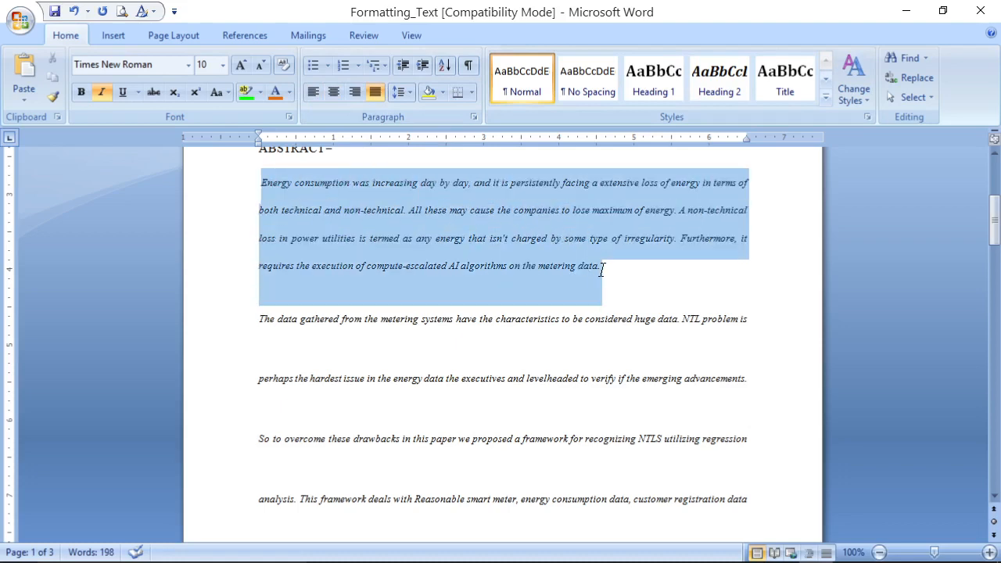
left_click(443, 92)
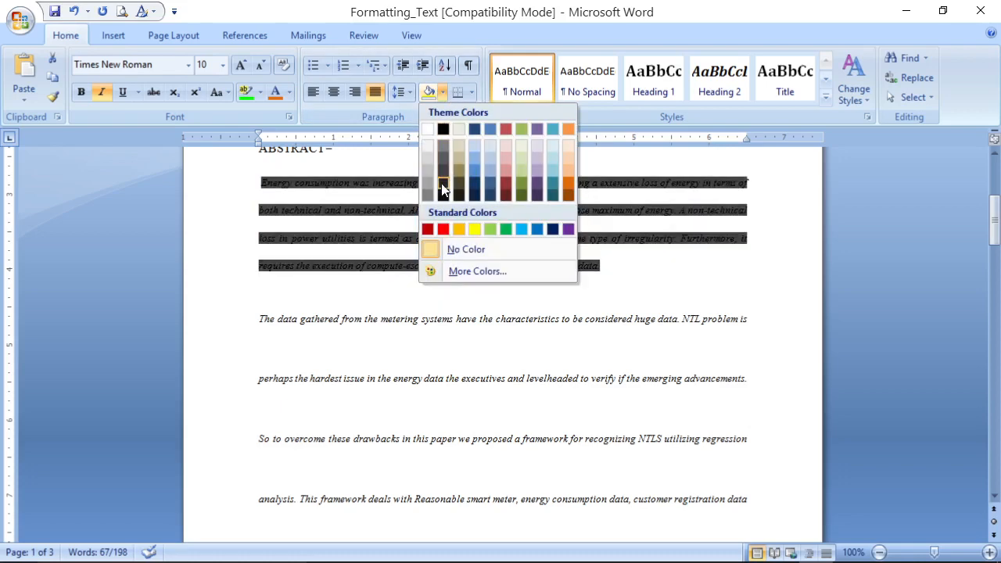
left_click(459, 230)
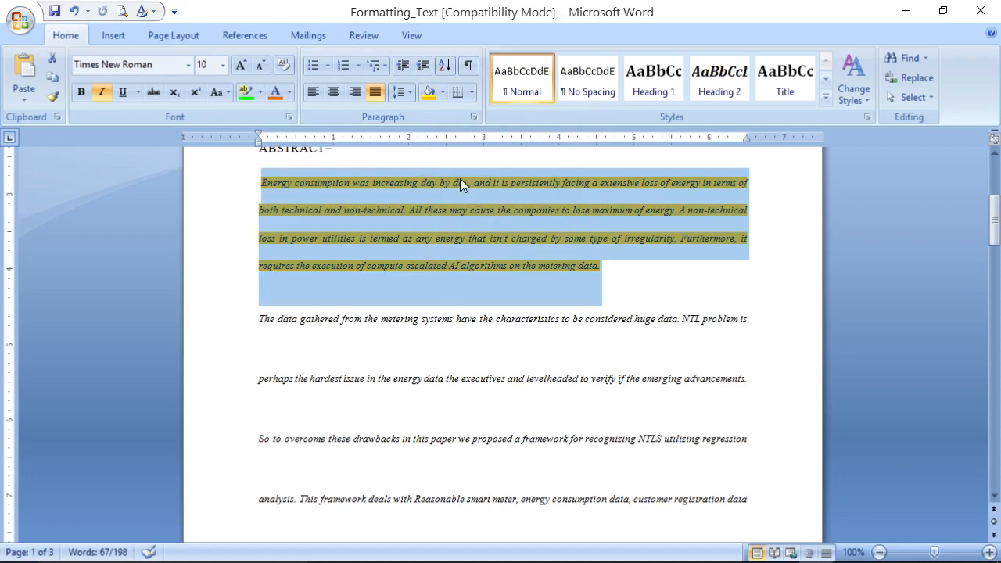
left_click(471, 93)
left_click(474, 223)
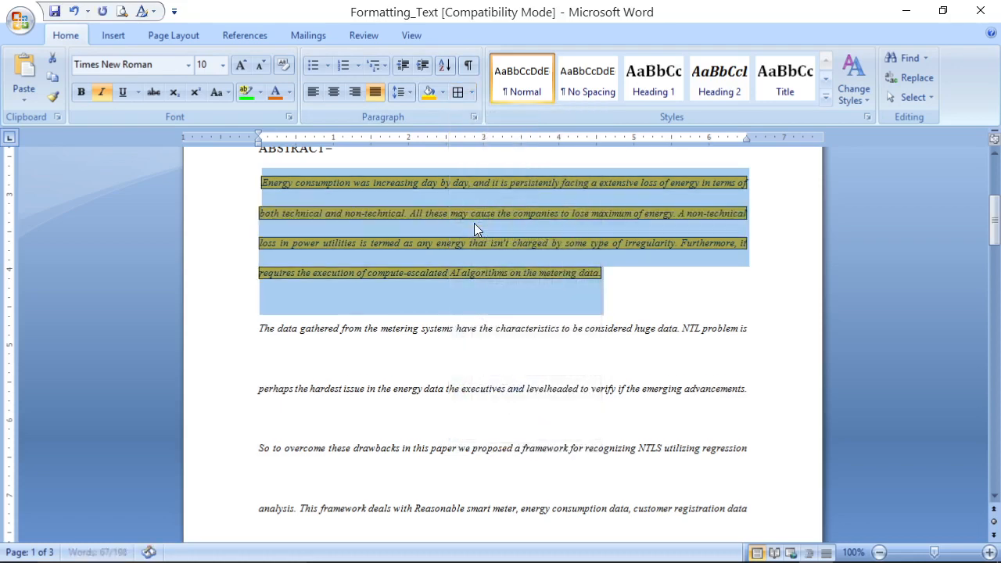
left_click(440, 243)
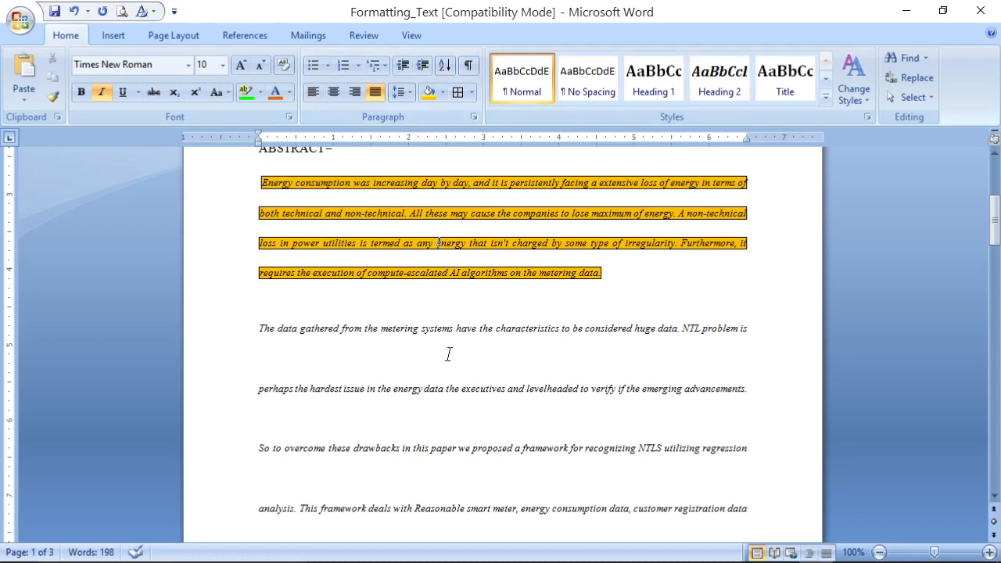
- Apply round bullets to the word list from Zebra to House on page 3
left_click_drag(995, 223, 996, 403)
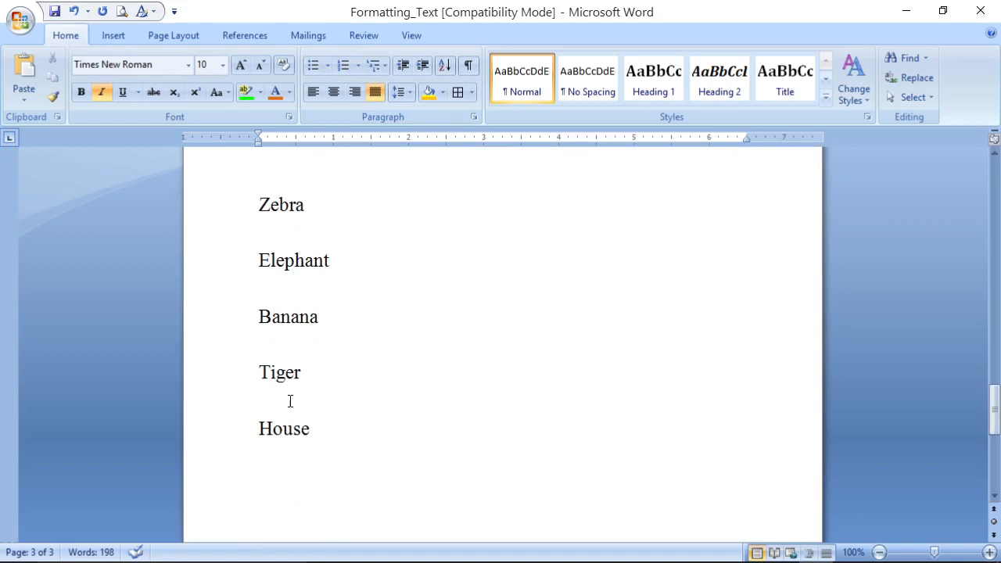
left_click_drag(258, 204, 349, 422)
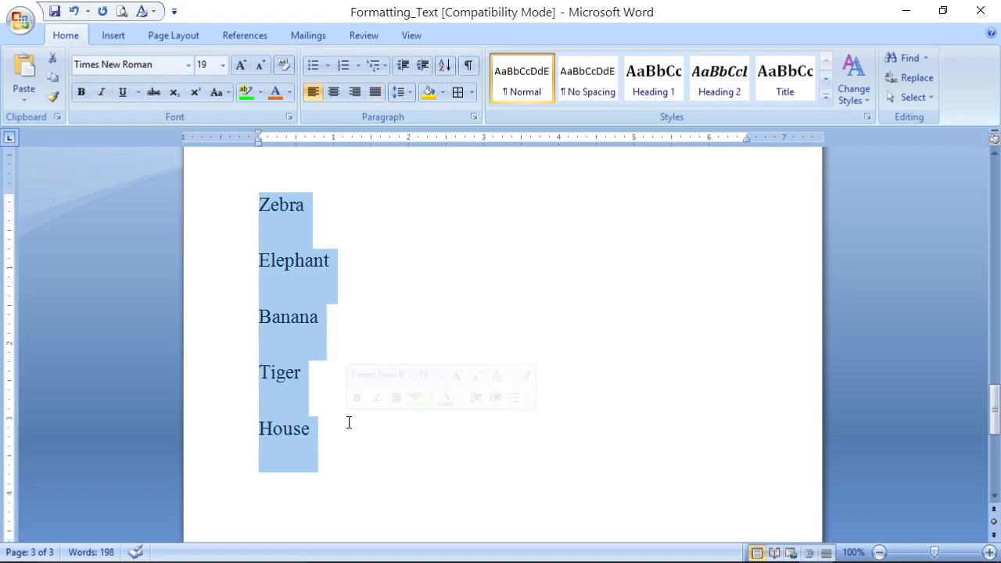
left_click(313, 65)
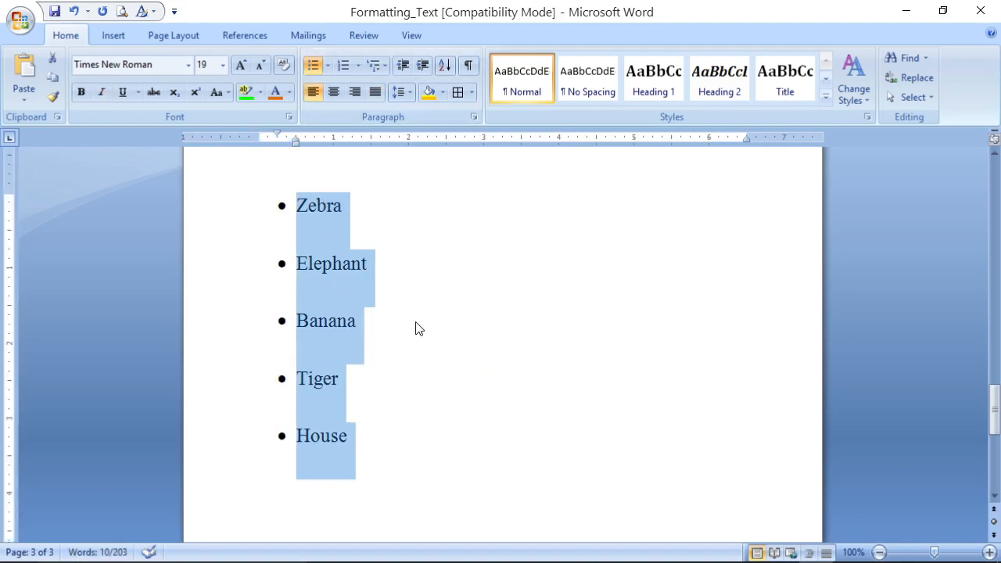
- Change the word list's bullets to filled squares, and after that to the four-diamond symbol
left_click(327, 66)
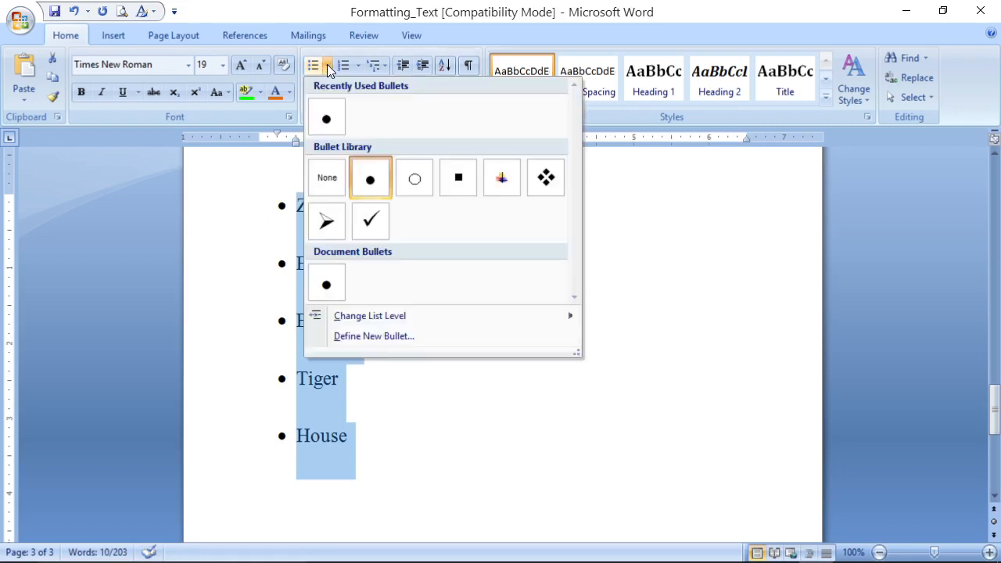
left_click(459, 179)
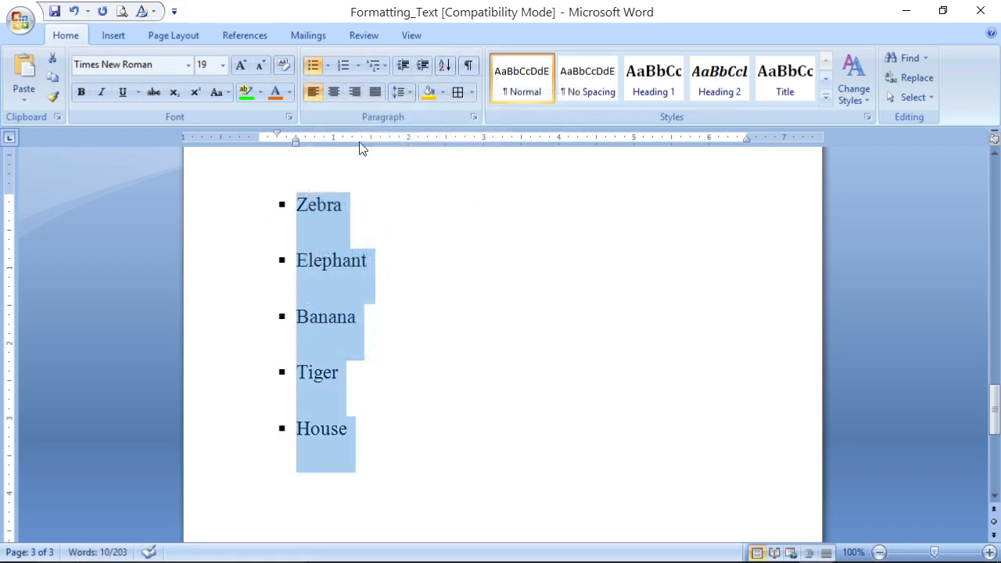
left_click(328, 65)
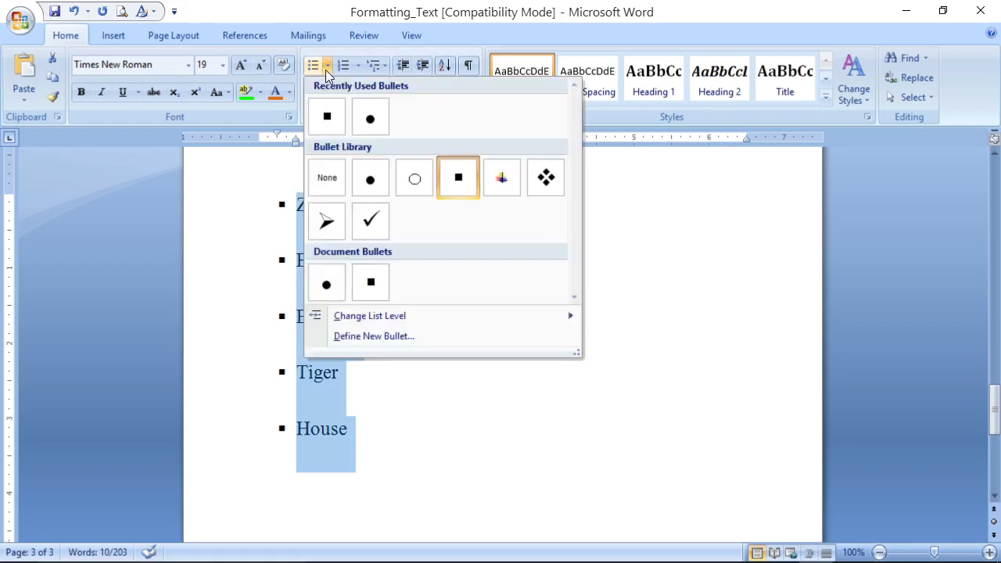
left_click(545, 179)
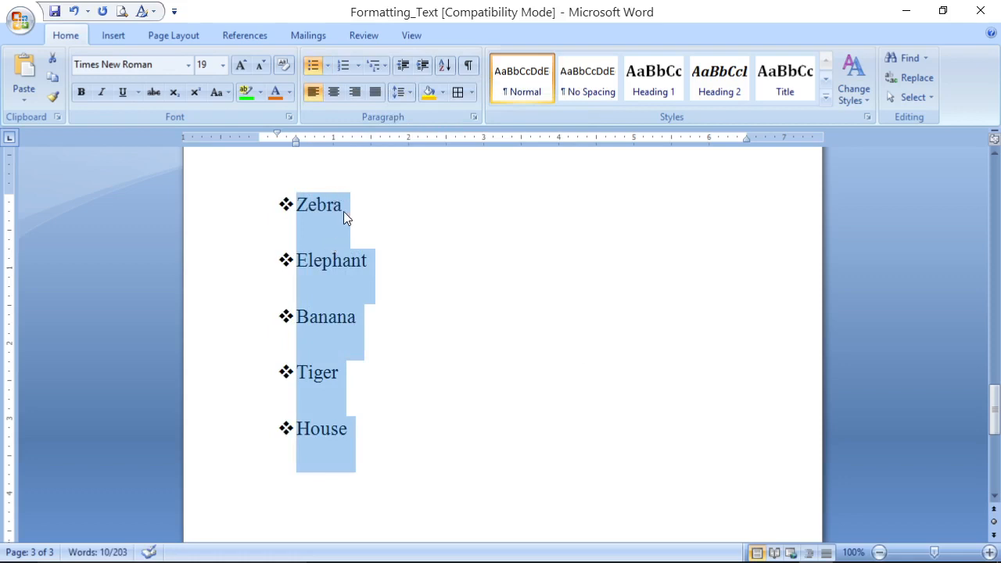
- Turn the word list into a numbered list, trying the 1. and 1) formats and finishing with lowercase Roman numerals (i., ii., iii.)
left_click(344, 66)
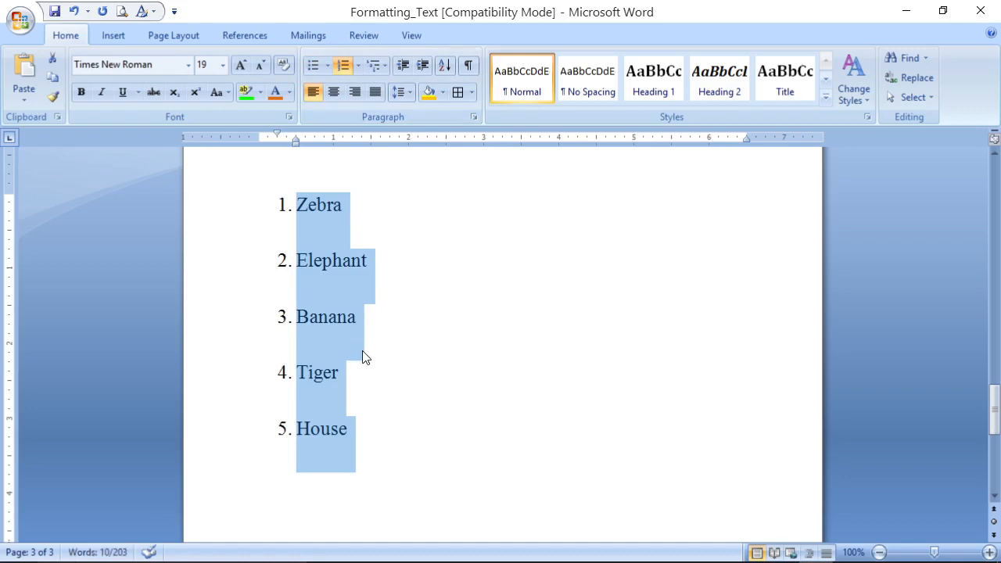
left_click(358, 67)
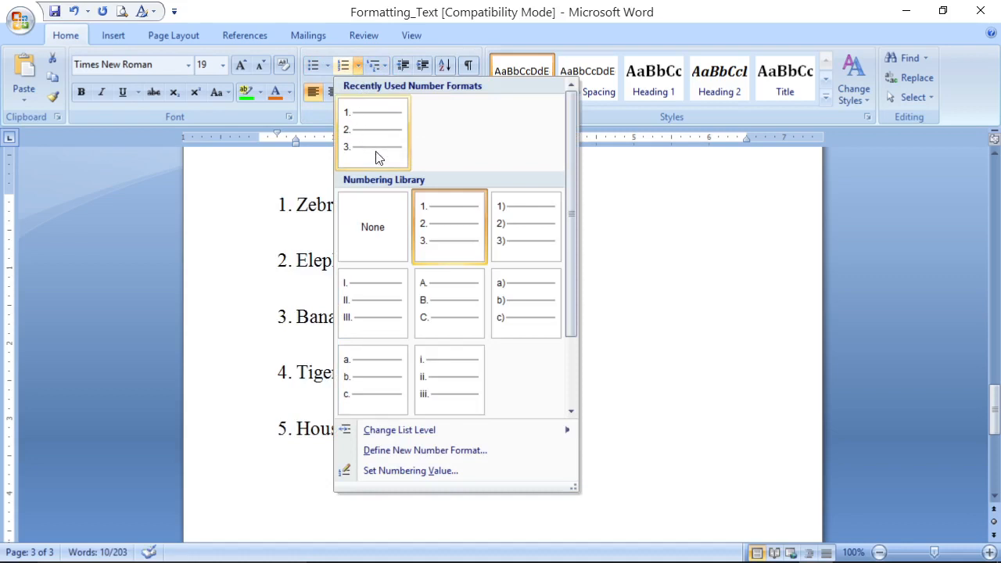
left_click(522, 240)
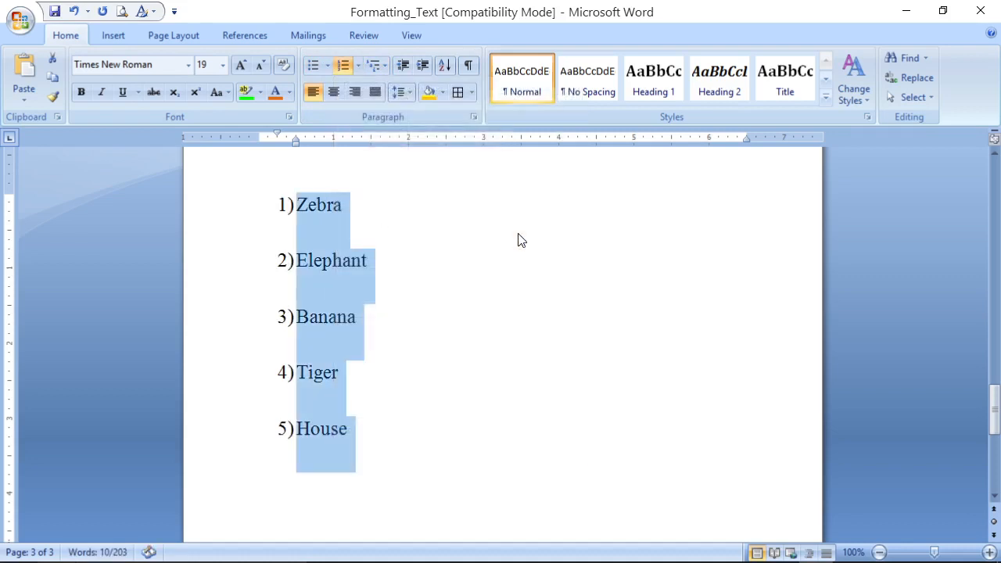
left_click(358, 66)
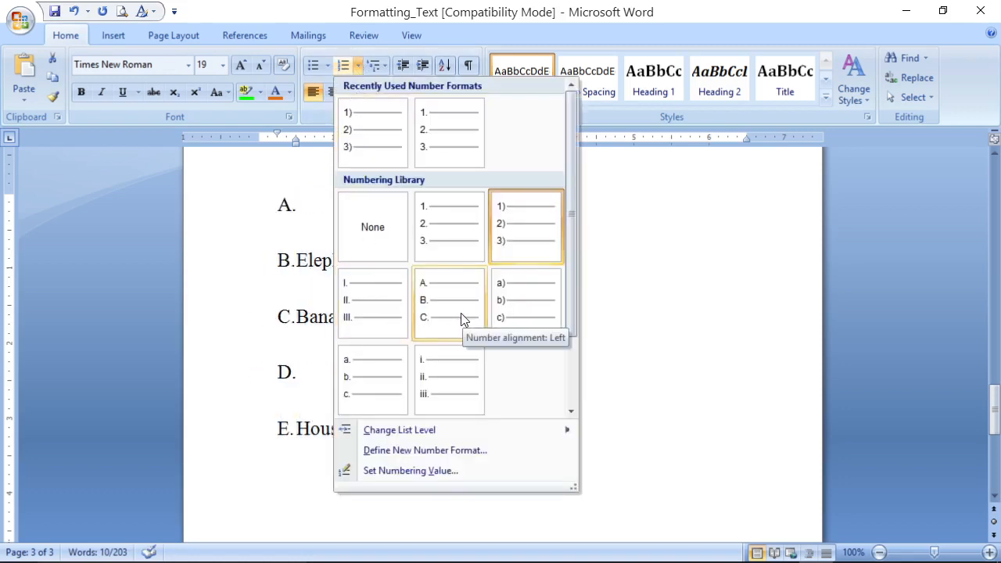
left_click(441, 386)
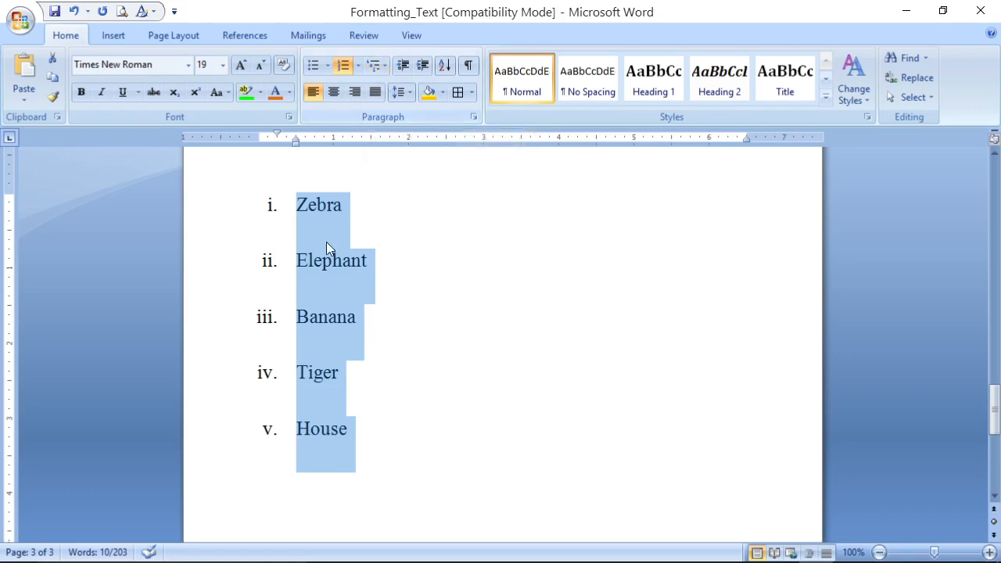
left_click(308, 207)
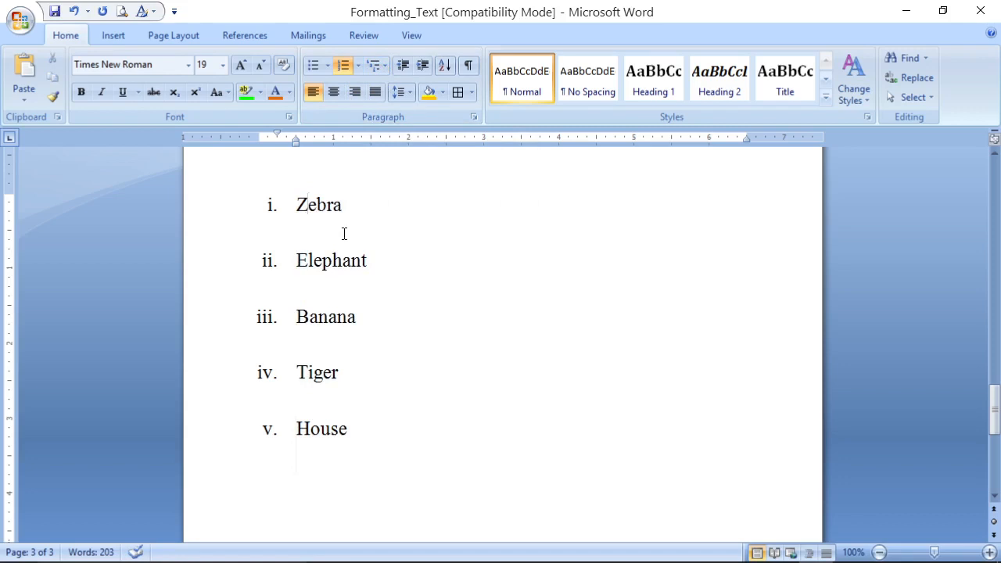
left_click(373, 69)
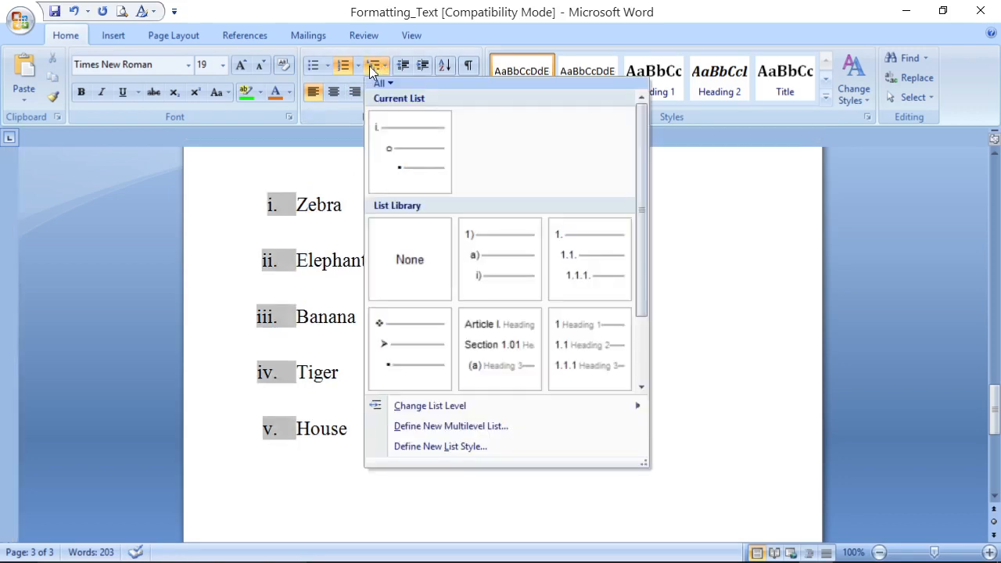
mouse_move(496, 270)
left_click(730, 232)
- Add an empty second-level list item below Zebra
left_click(326, 230)
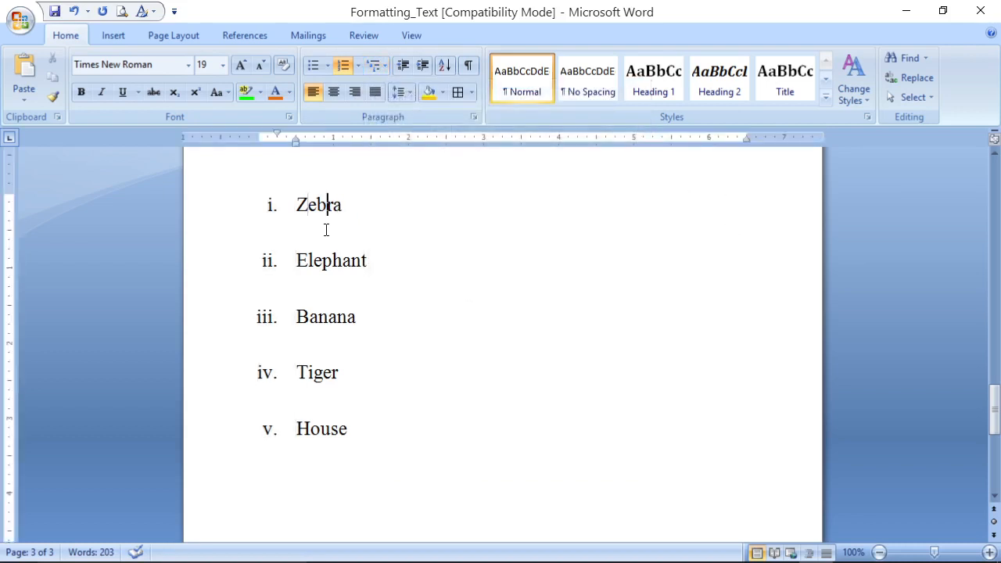
key("End")
key("Return")
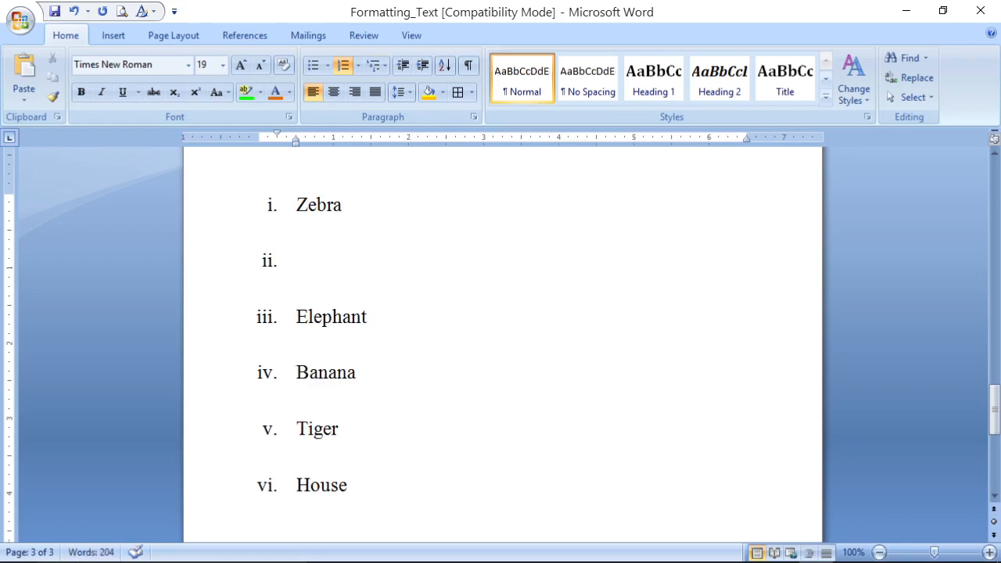
key("Tab")
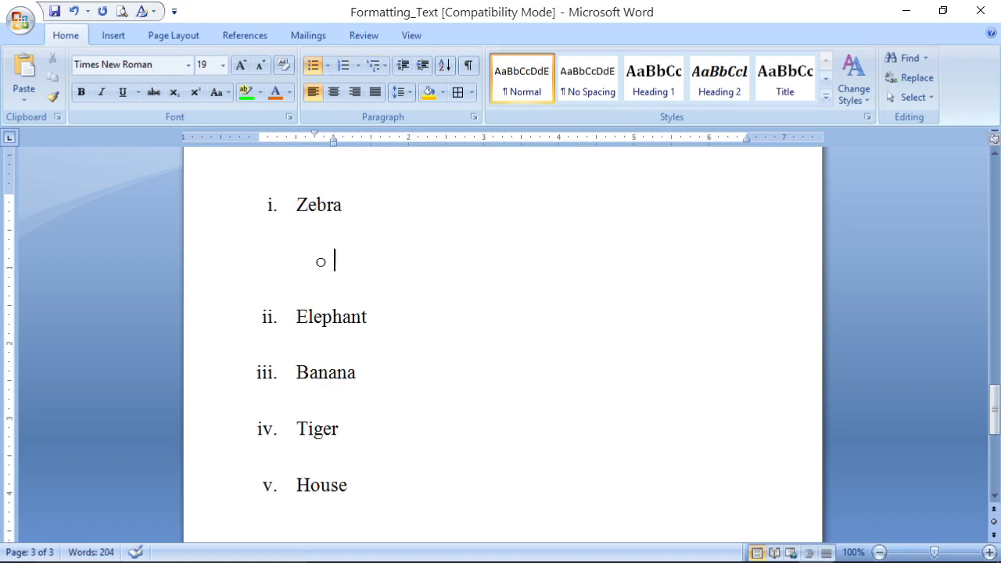
- Preview the multilevel list formats and remove the empty second-level item below Zebra
left_click(374, 65)
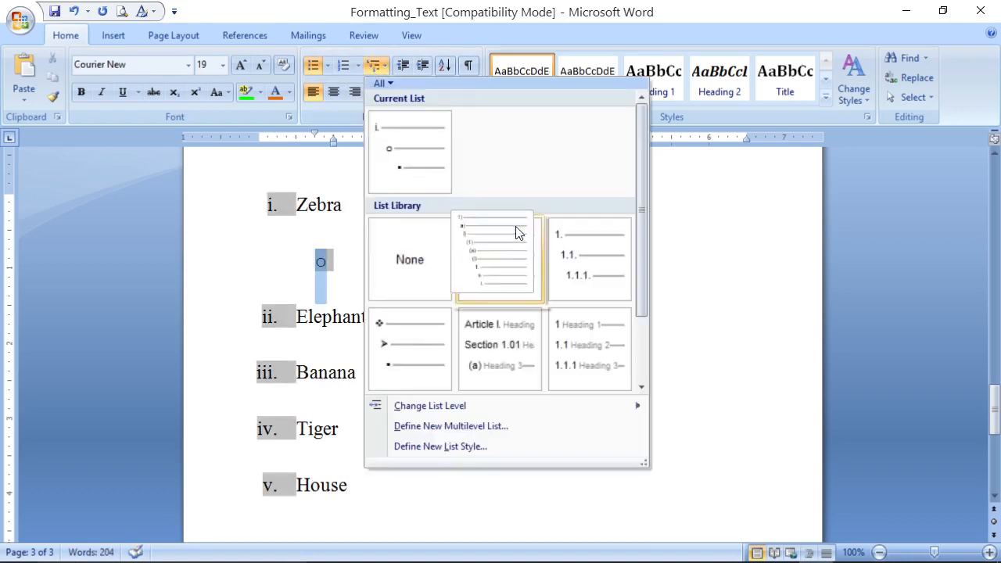
mouse_move(592, 258)
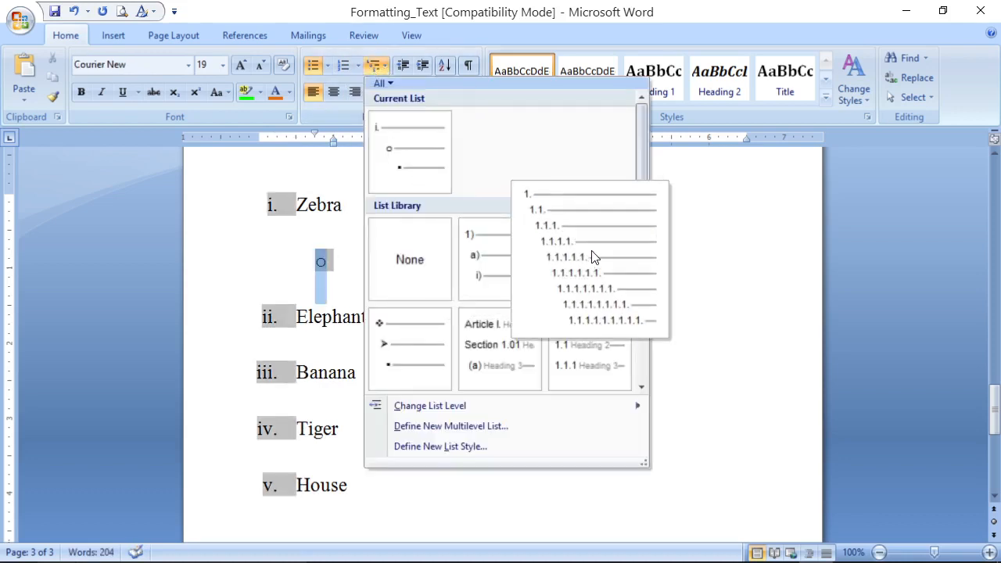
left_click(334, 260)
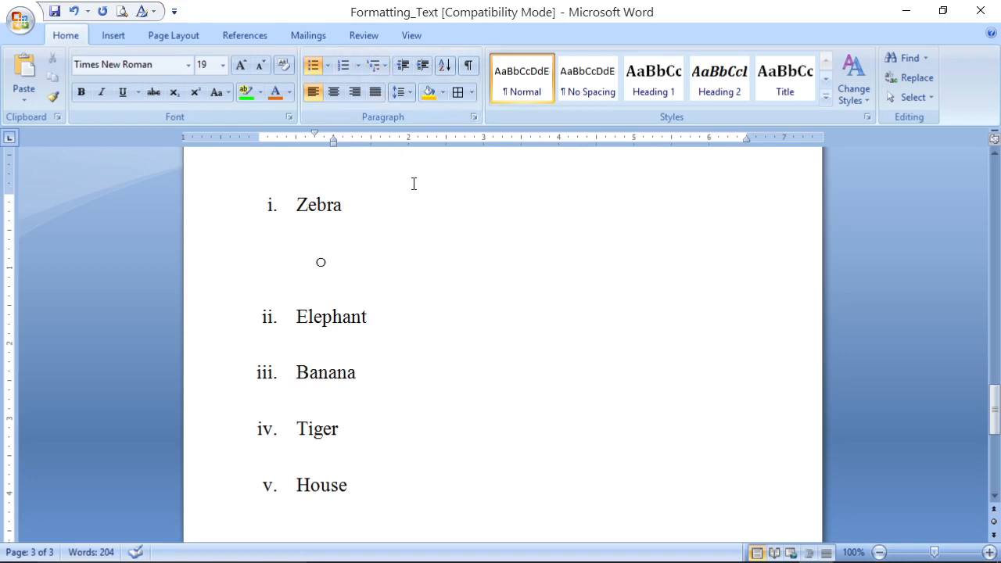
key("shift+Tab")
key("BackSpace")
key("BackSpace")
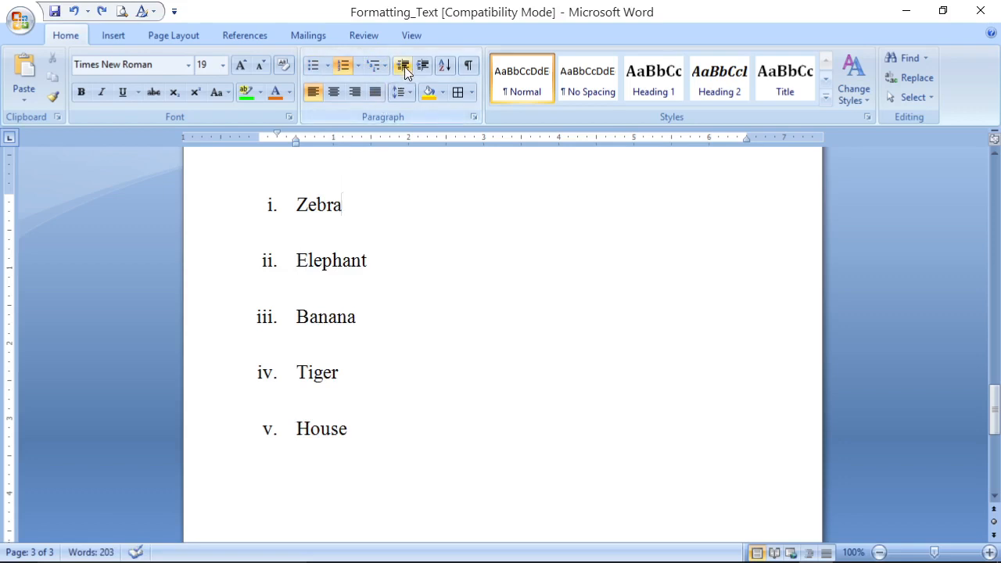
- Decrease the numbered list's indent by one step, and increase it until the item text starts at the 1-inch mark
left_click(402, 71)
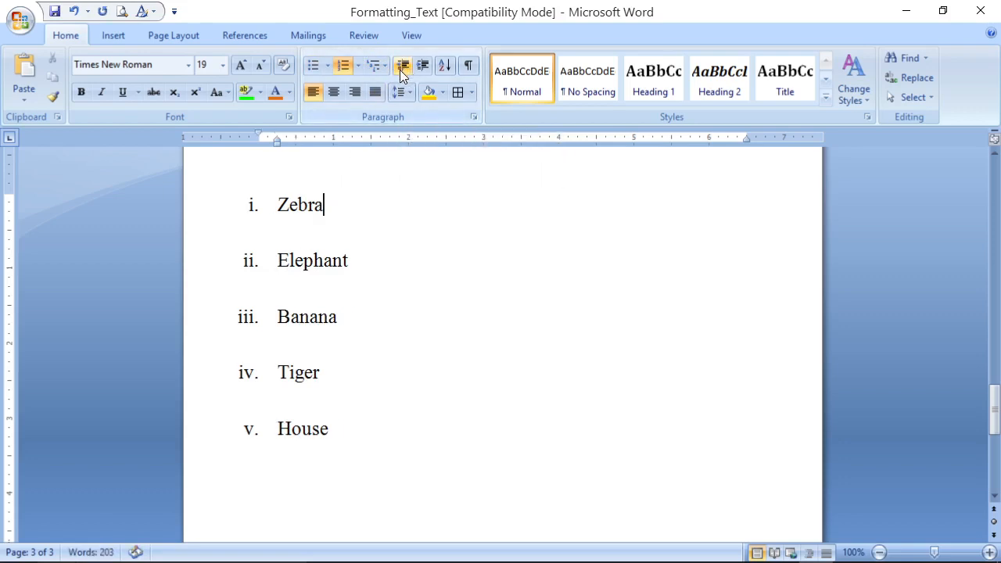
left_click(424, 69)
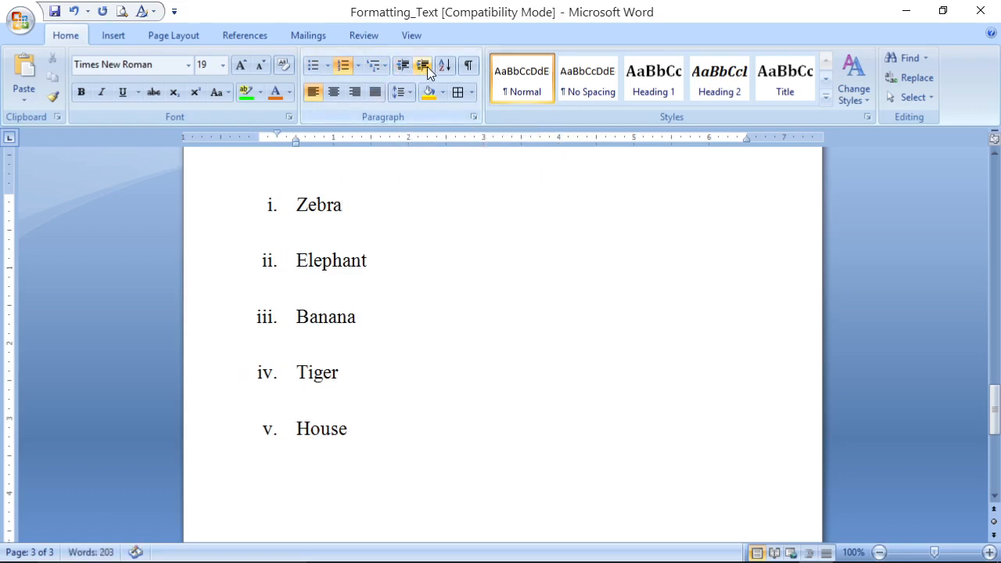
left_click(426, 69)
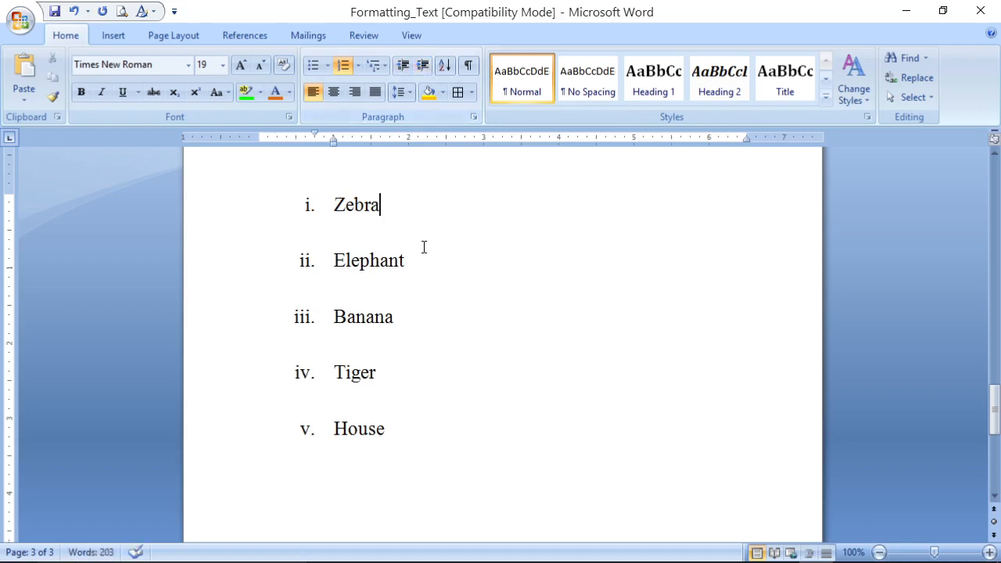
- Sort the five-item numbered list from Zebra to House by paragraphs as text in ascending order
left_click_drag(338, 203, 426, 461)
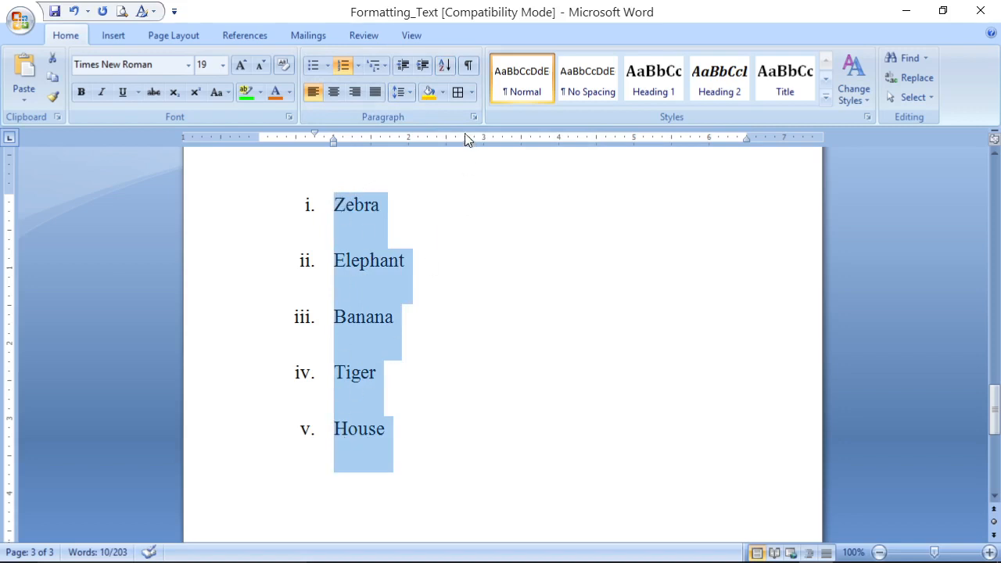
left_click(444, 66)
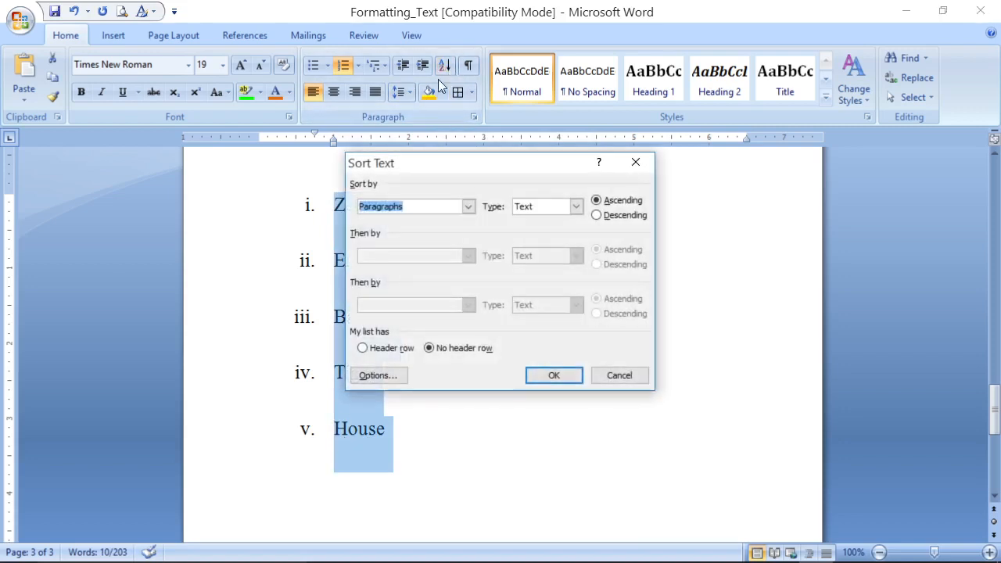
left_click(468, 207)
left_click(468, 207)
left_click(553, 376)
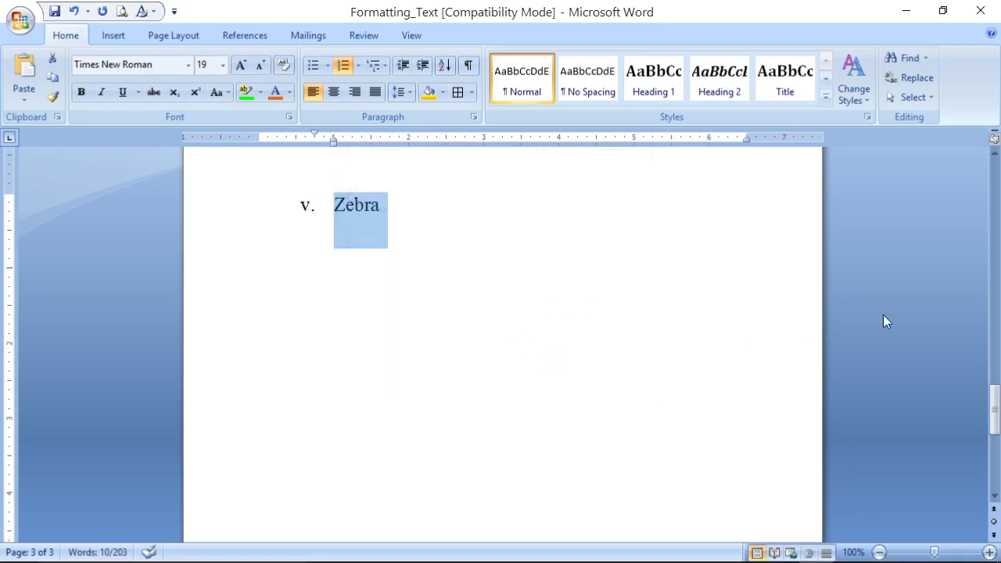
- Add an empty line below the Keywords line, above the numbered list
left_click_drag(992, 413, 992, 288)
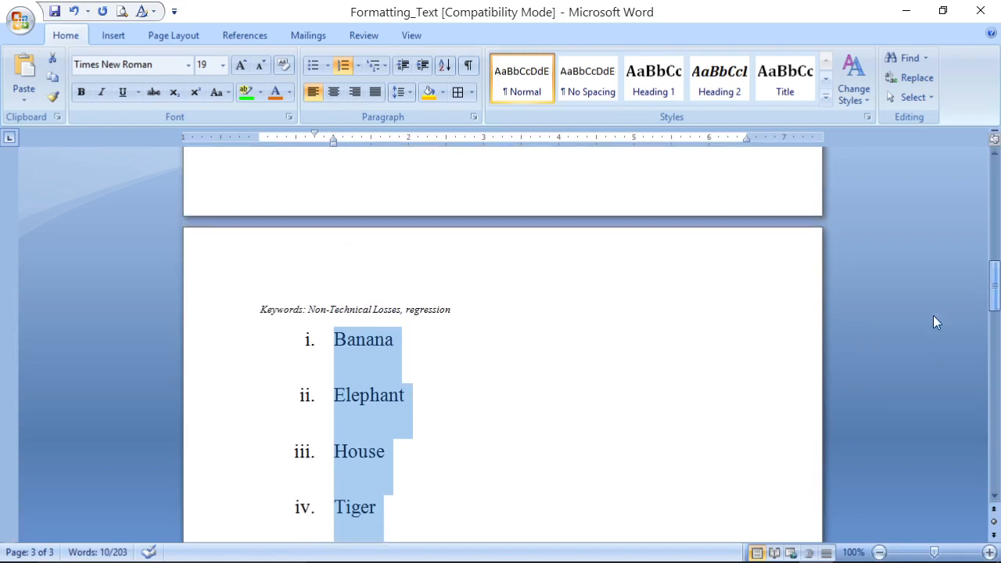
left_click(452, 311)
key("Return")
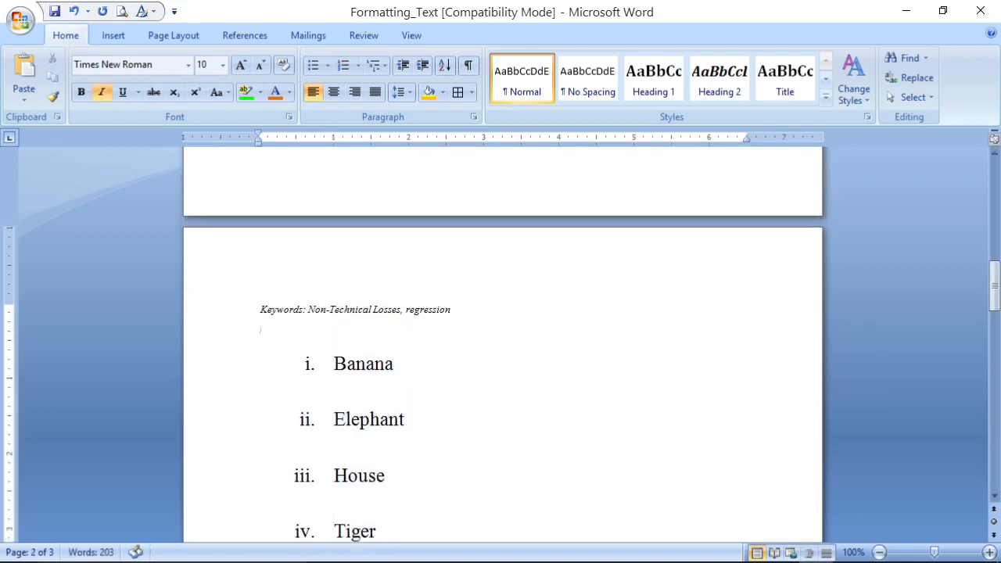
- Try inserting a blank page between the Keywords line and the numbered list, and undo the insertion
left_click(110, 36)
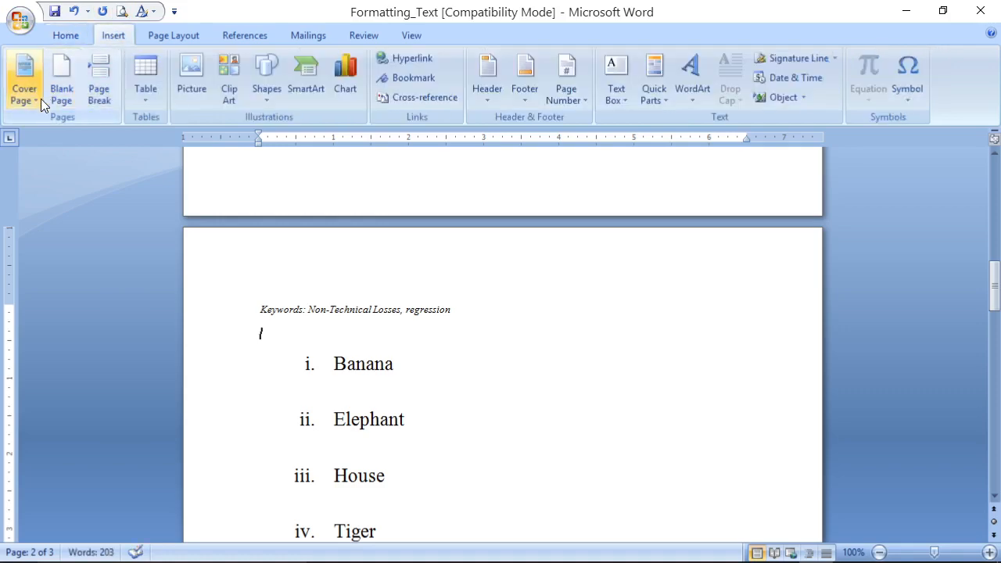
left_click(63, 92)
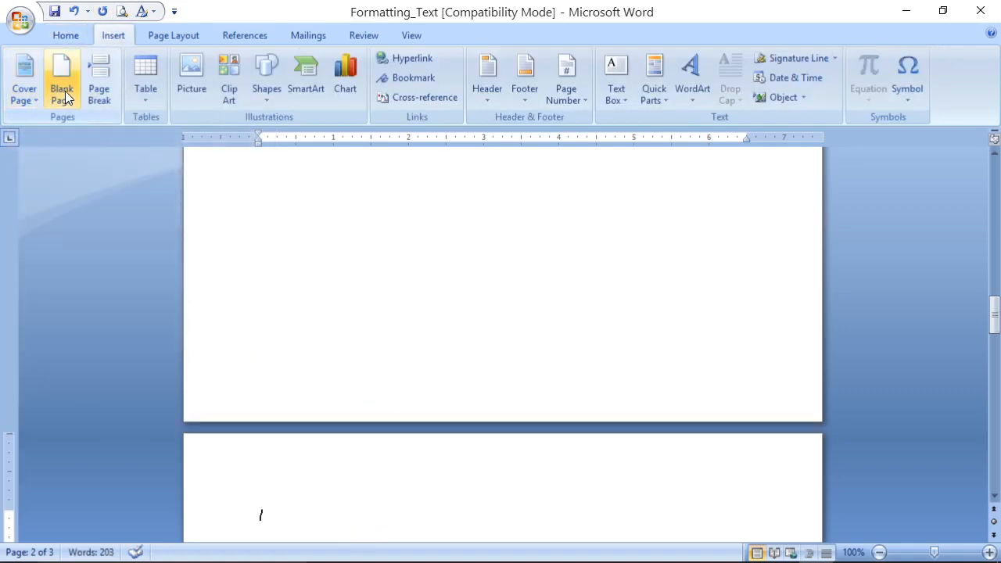
left_click_drag(994, 319, 994, 335)
key("ctrl+z")
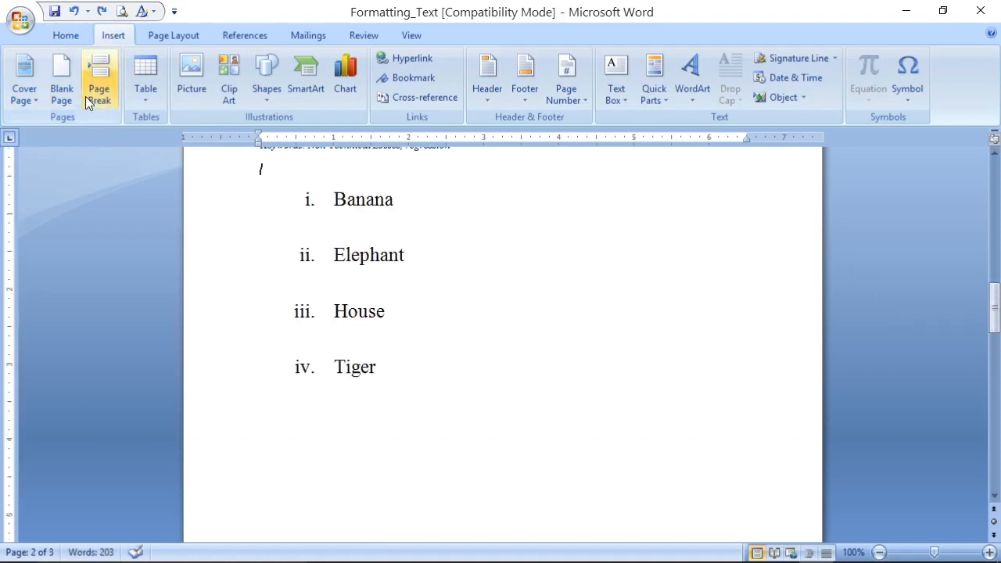
- Insert a page break at the empty line below the Keywords line, ahead of the numbered list
left_click(108, 86)
left_click_drag(995, 327, 996, 351)
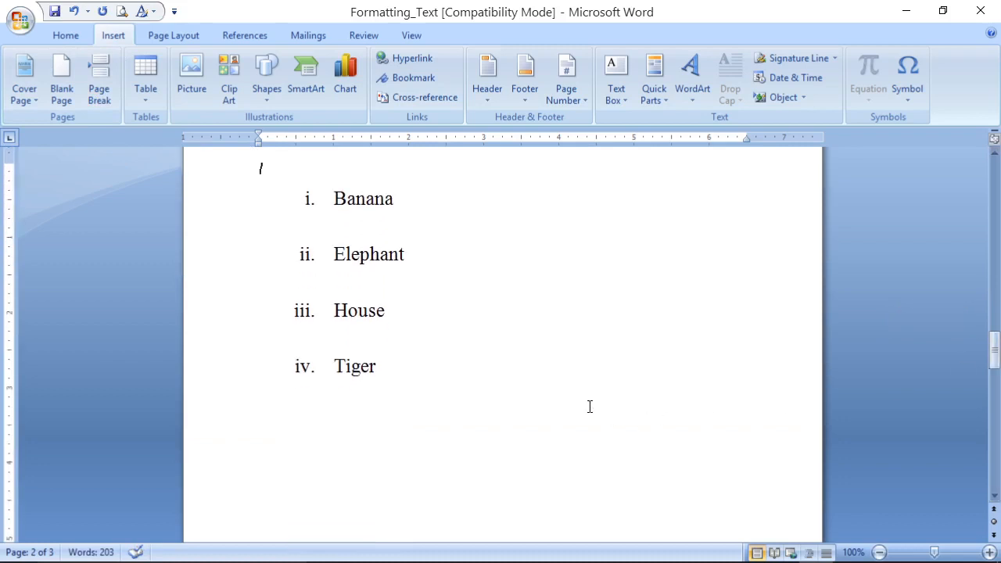
- Sort the list items Banana through Tiger by paragraphs as text in descending order
left_click_drag(331, 198, 416, 364)
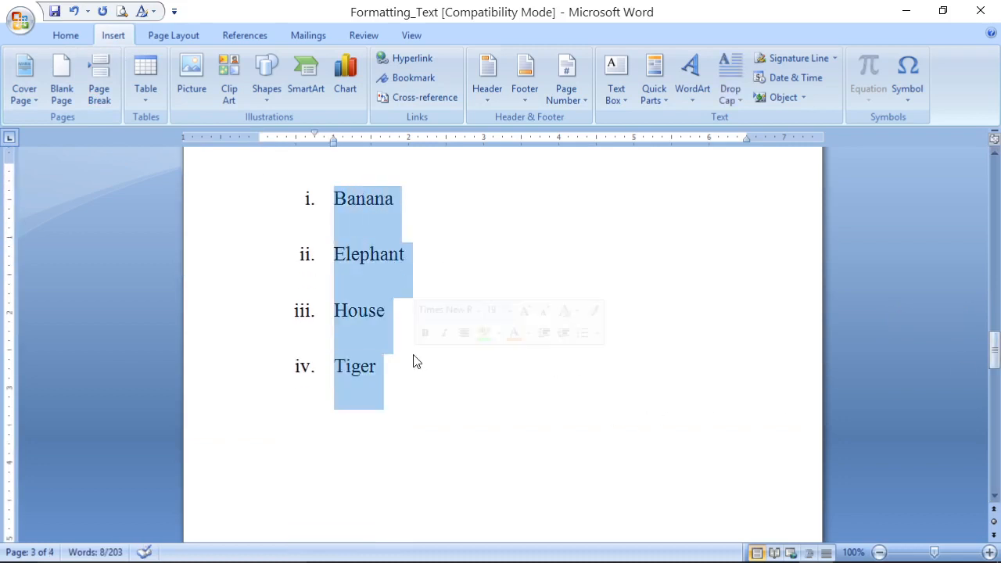
left_click(79, 39)
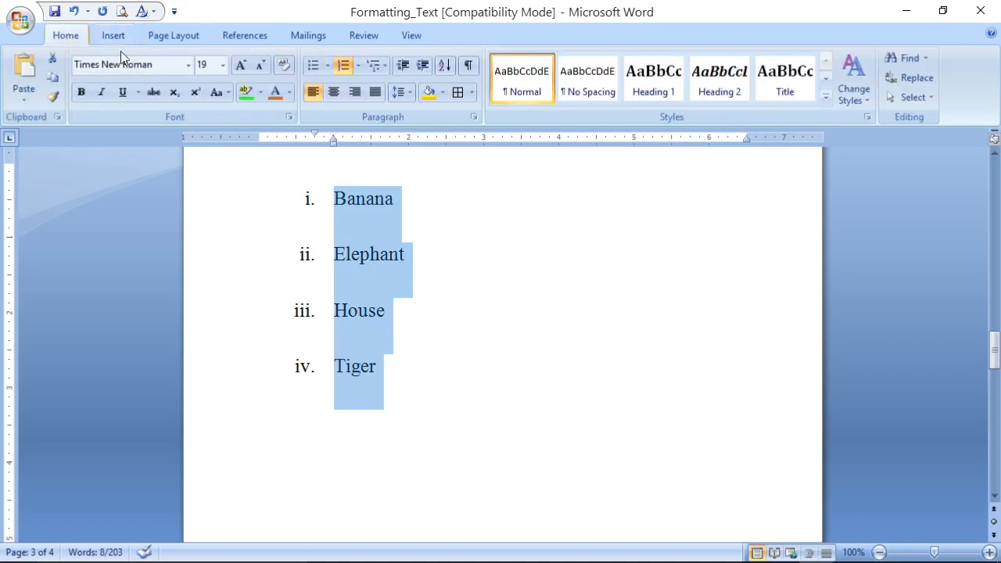
left_click(444, 65)
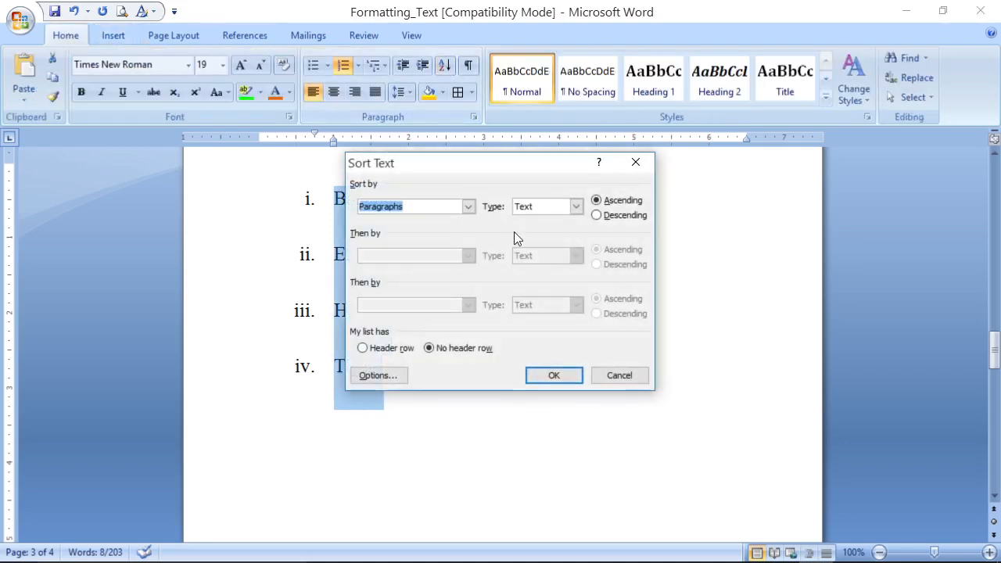
left_click(622, 217)
left_click(555, 374)
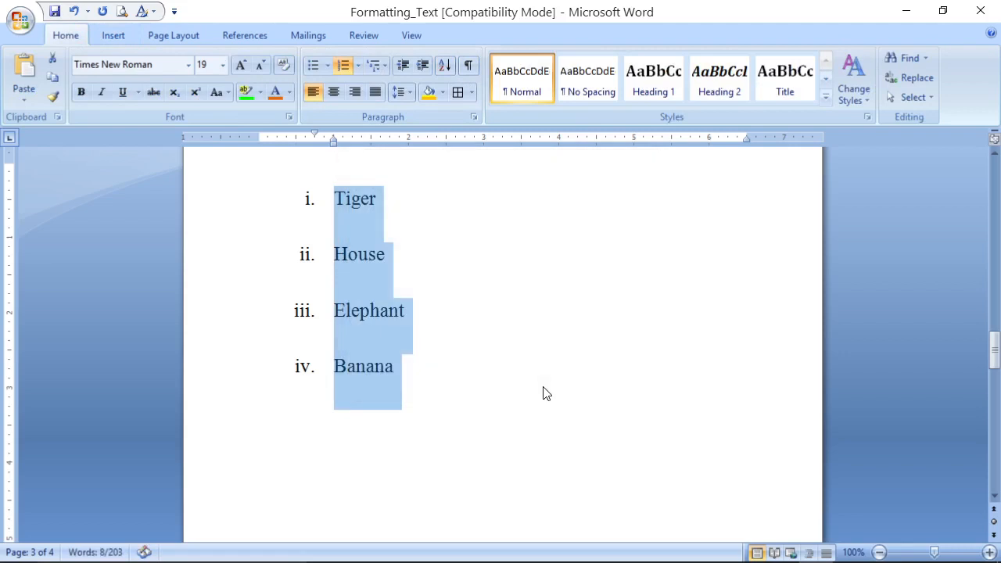